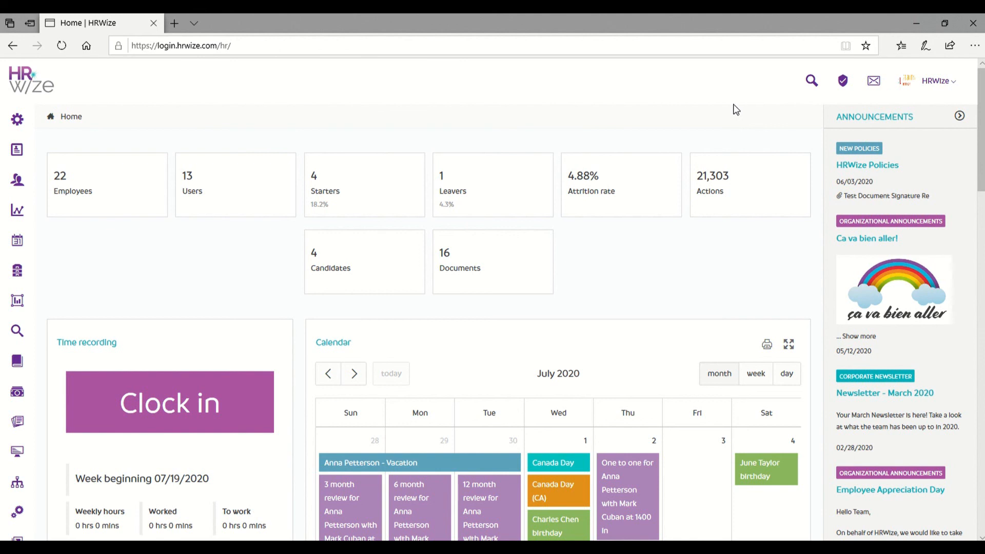
# Step: Open the training records list from the manager's account
pyautogui.moveTo(23, 364)
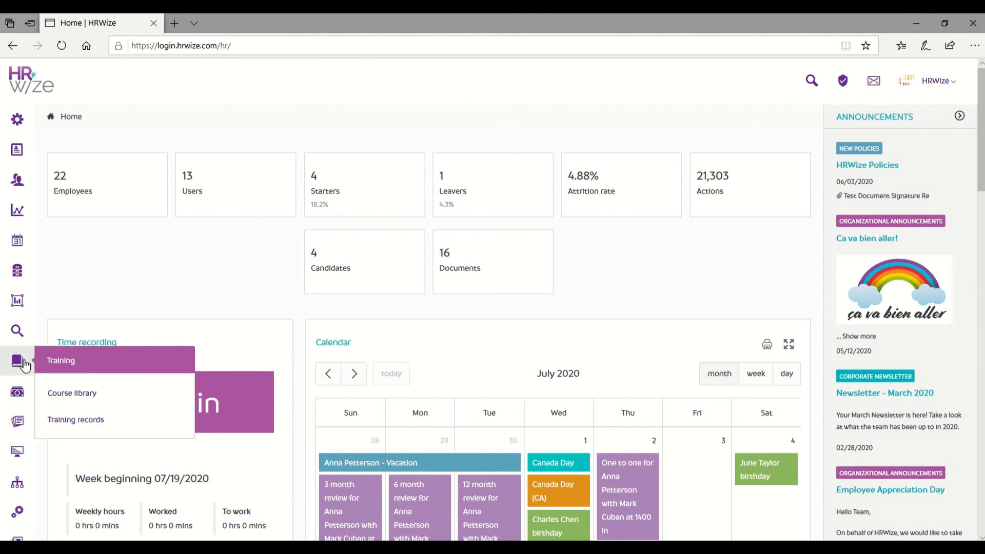
pyautogui.click(122, 425)
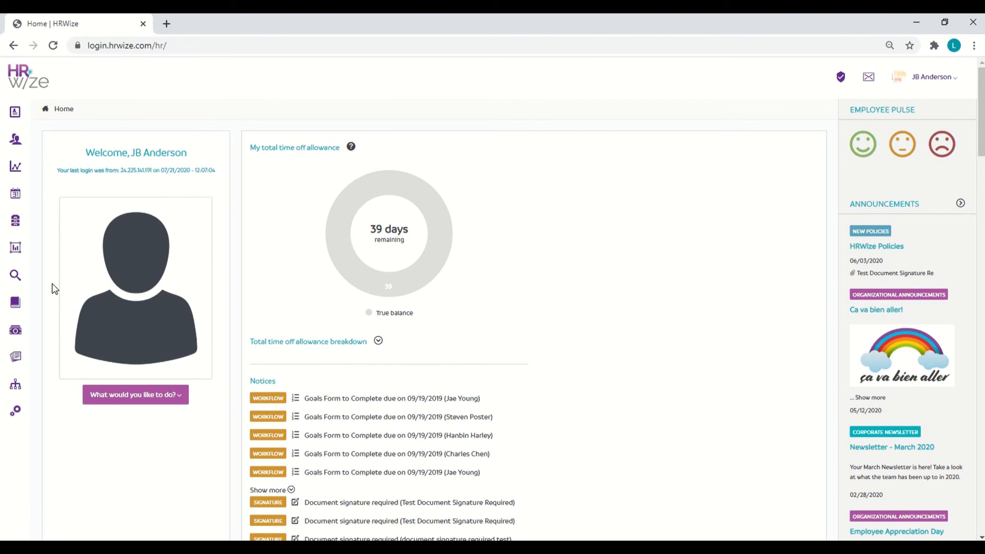
pyautogui.click(15, 304)
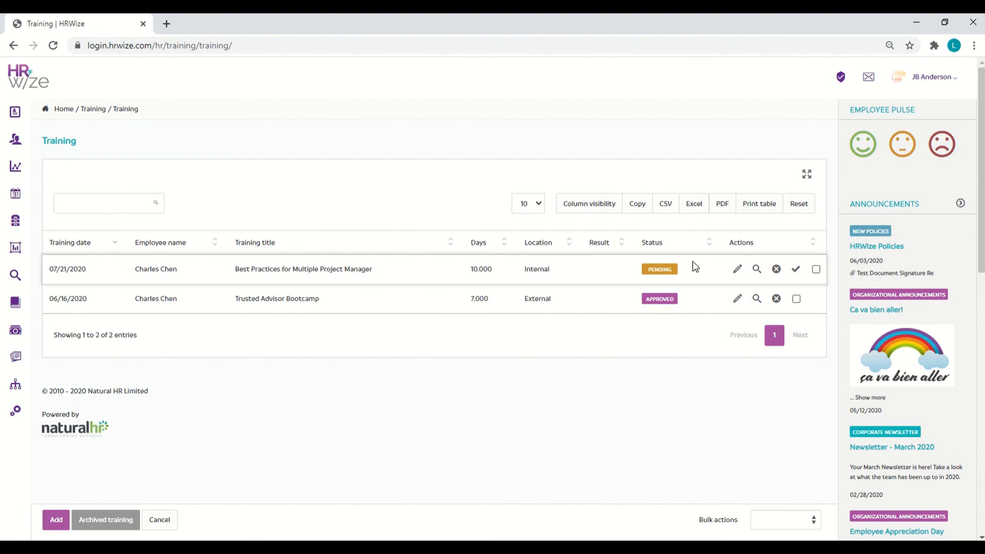
# Step: Review the approval form for the pending Best Practices for Multiple Project Manager training, then return to the training list without deciding
pyautogui.click(796, 272)
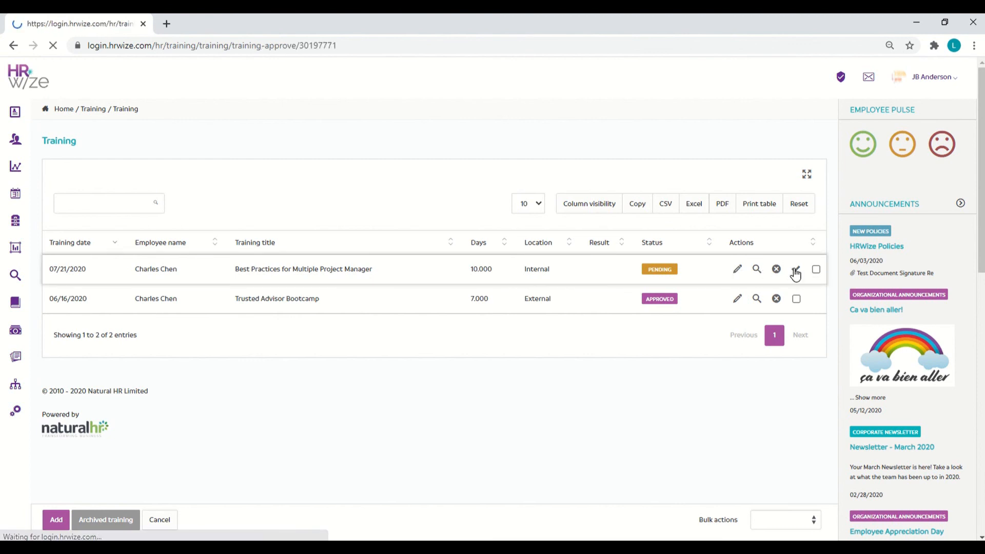
pyautogui.scroll(-10, 359, 313)
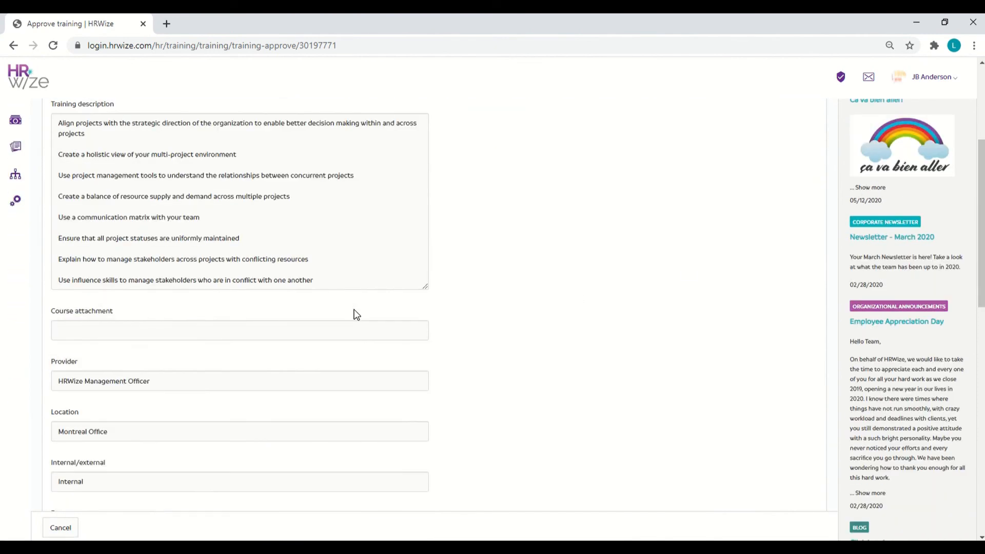
pyautogui.scroll(-6, 357, 314)
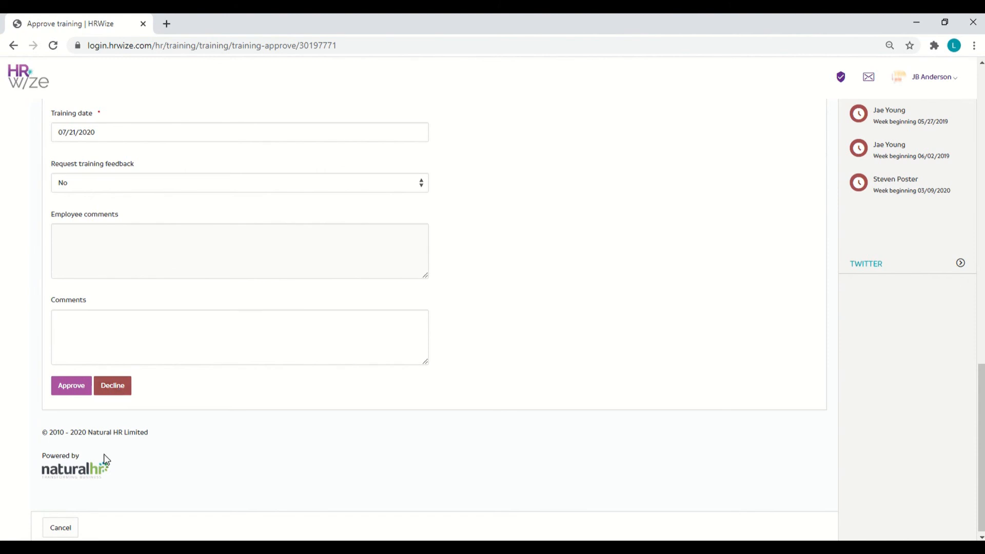
pyautogui.click(64, 529)
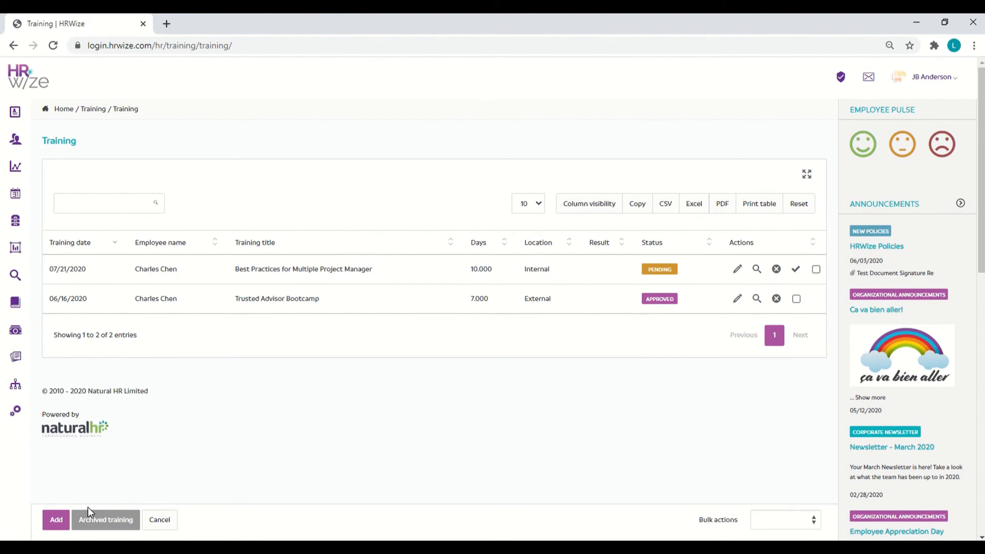
# Step: Start a new training record prefilled from the library course First Aid in the Workplace
pyautogui.click(62, 525)
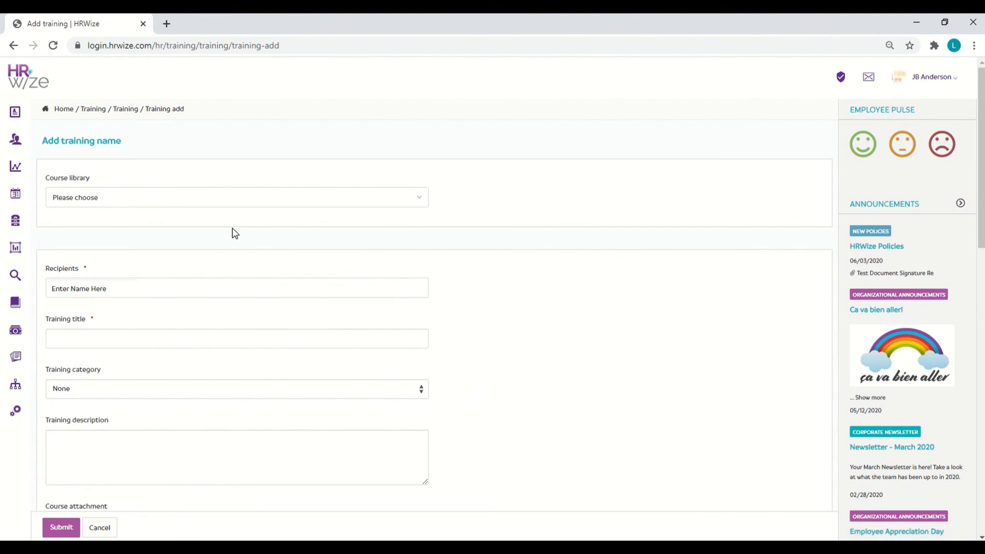
pyautogui.click(261, 202)
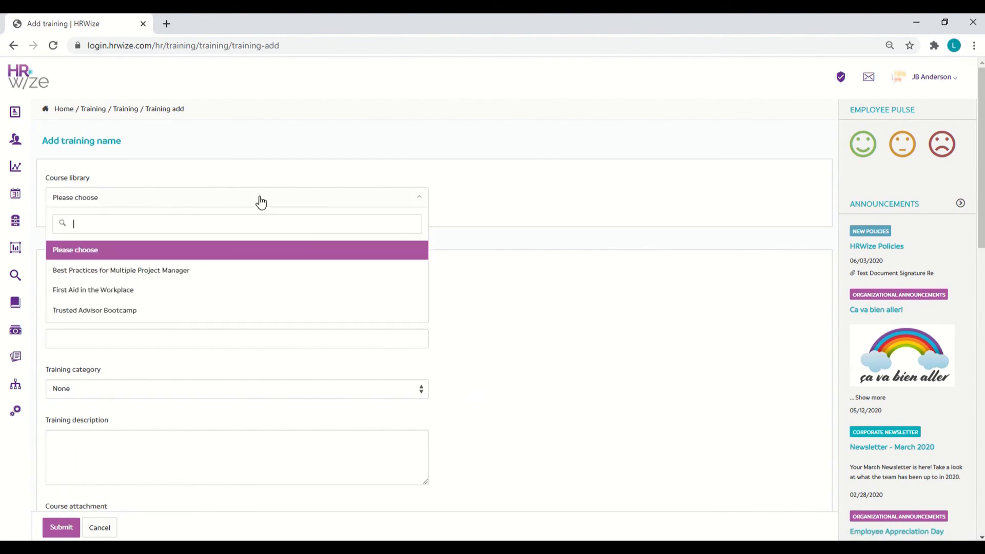
pyautogui.click(233, 296)
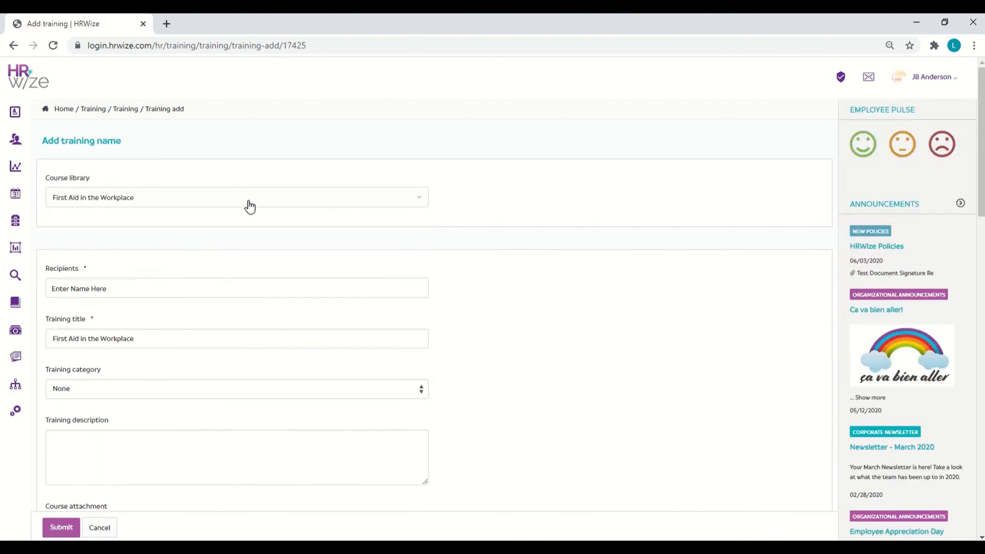
pyautogui.scroll(-8, 261, 248)
pyautogui.scroll(8, 261, 248)
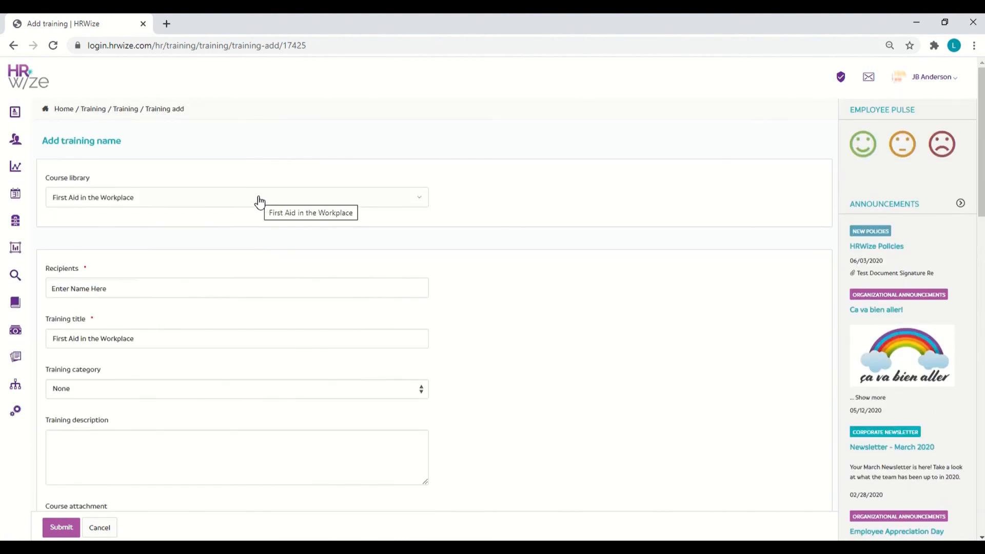
# Step: Clear the course library choice and select First Aid in the Workplace again
pyautogui.click(259, 201)
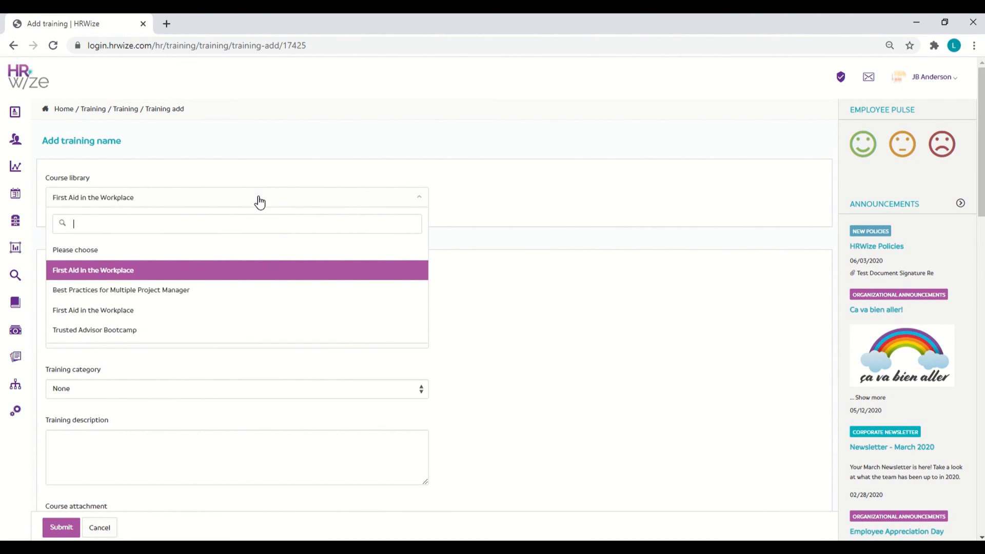
pyautogui.click(214, 255)
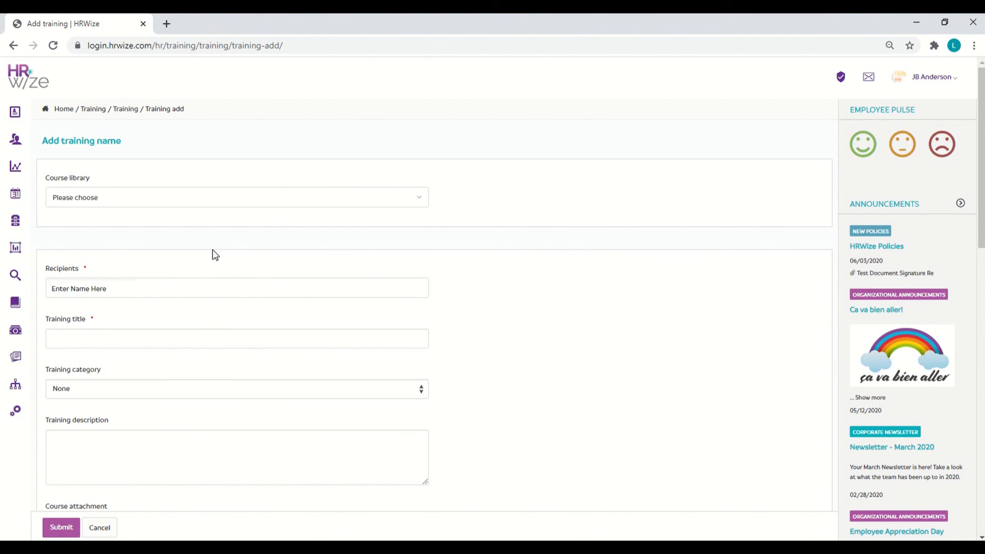
pyautogui.click(230, 203)
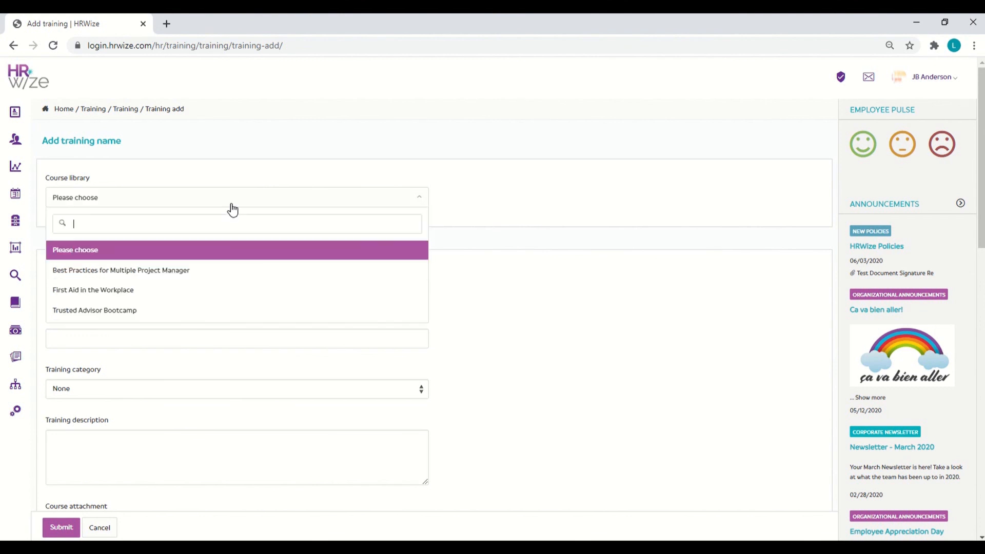
pyautogui.click(157, 290)
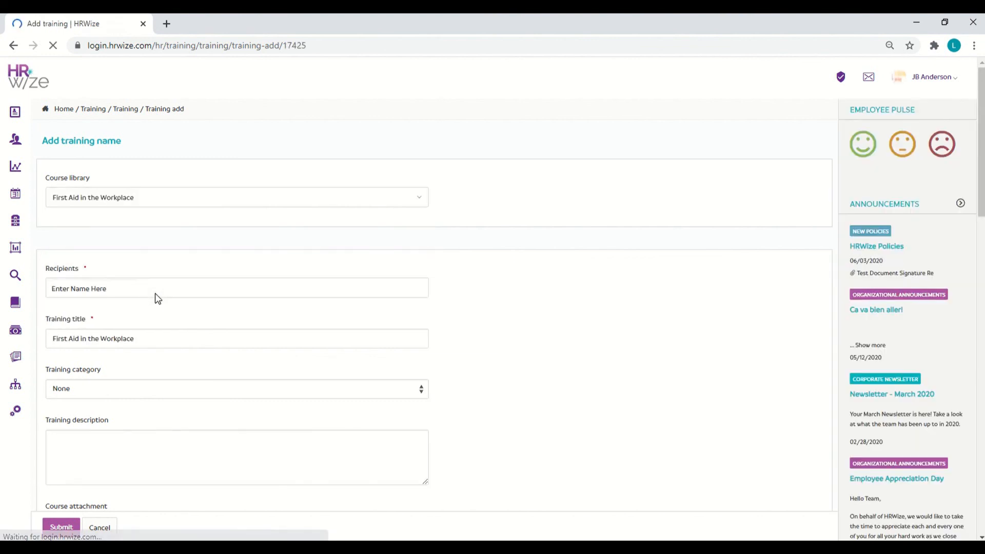
pyautogui.scroll(-3, 155, 293)
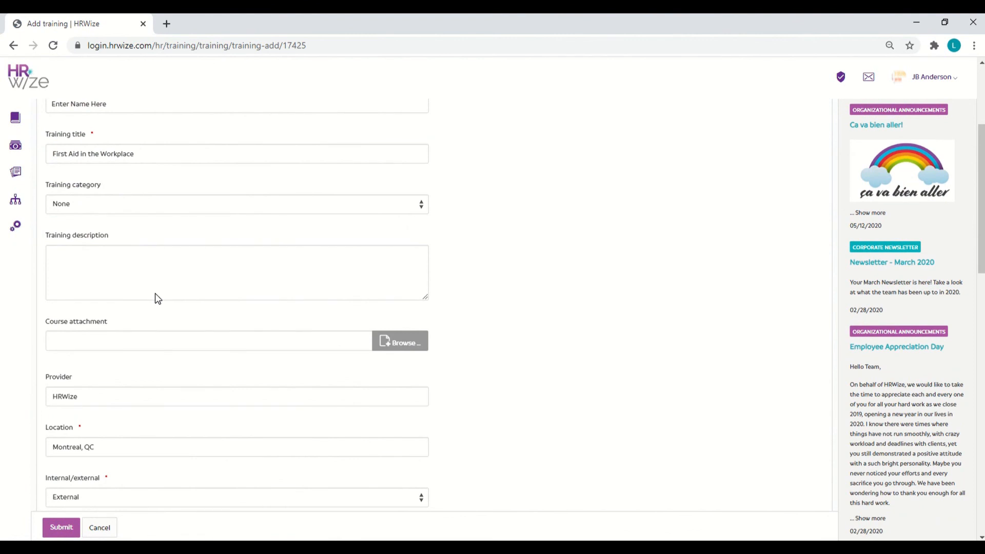
pyautogui.scroll(3, 155, 293)
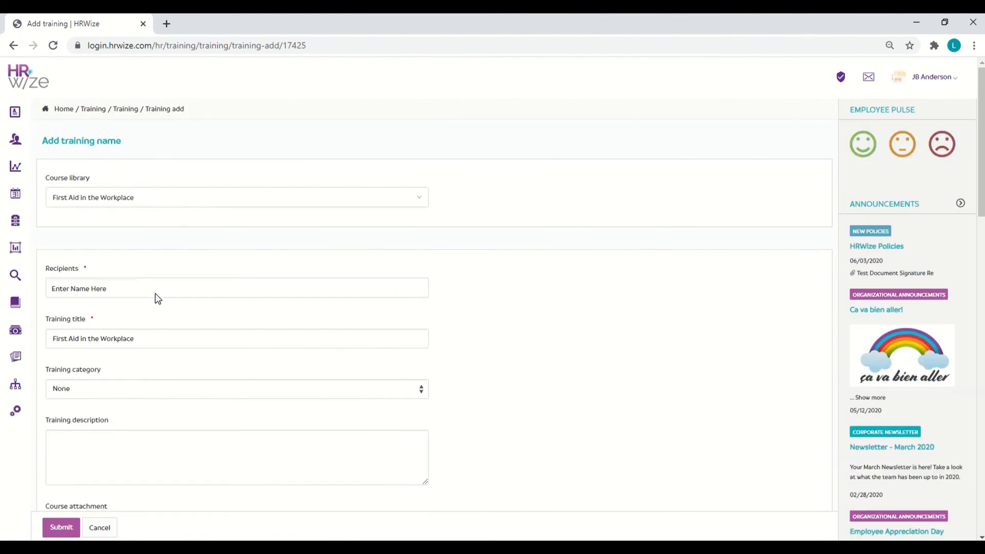
# Step: Look up the employee by name and add them as the training's recipient
pyautogui.click(97, 285)
pyautogui.write('c')
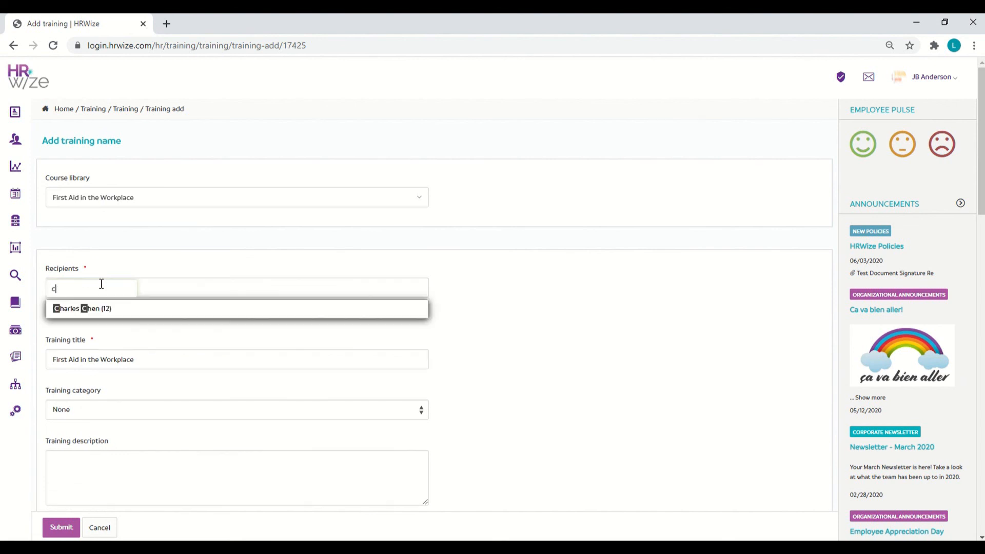
pyautogui.write('har')
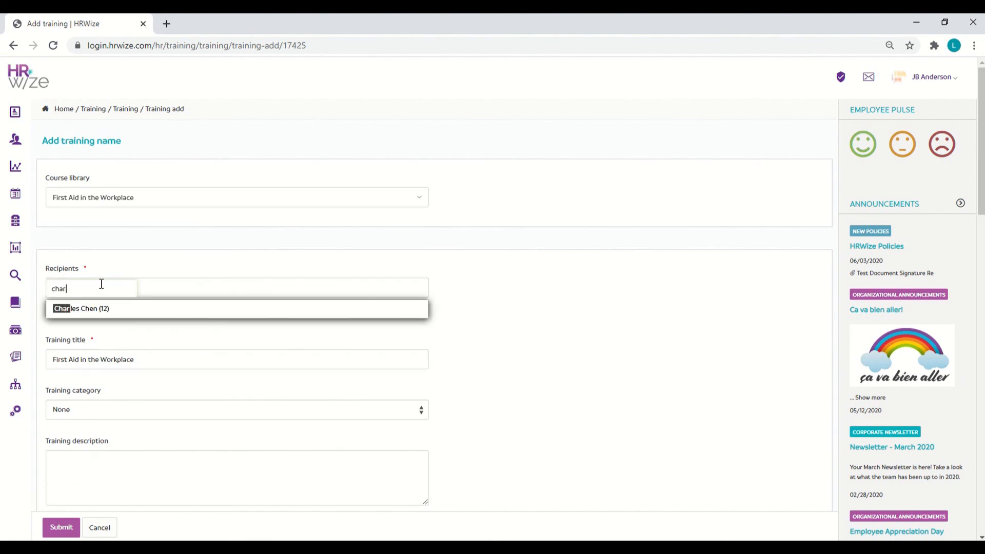
pyautogui.click(86, 316)
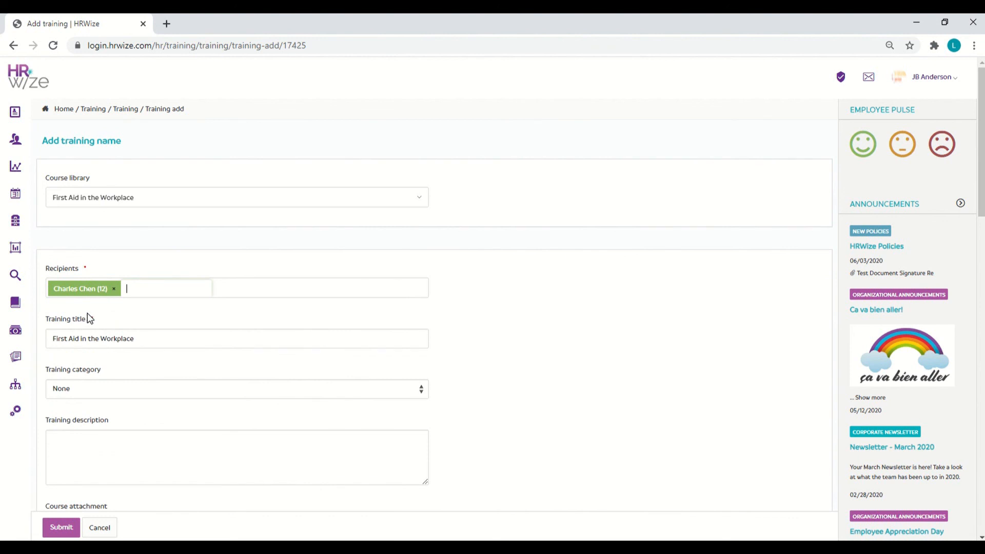
# Step: Examine the prefilled course details and the recurring training options of the new record, leaving recurrence unset
pyautogui.scroll(-2, 149, 309)
pyautogui.scroll(-1, 149, 309)
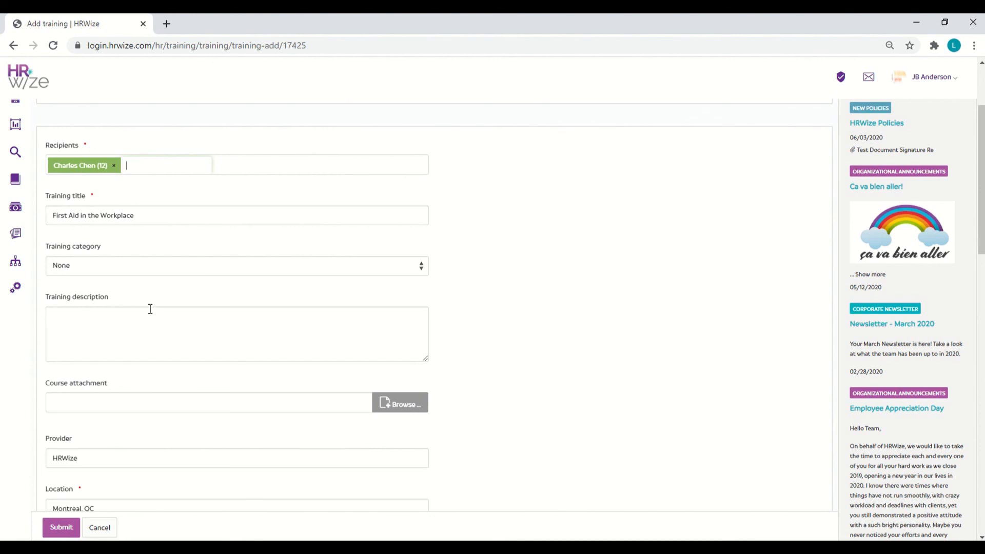
pyautogui.scroll(-12, 150, 308)
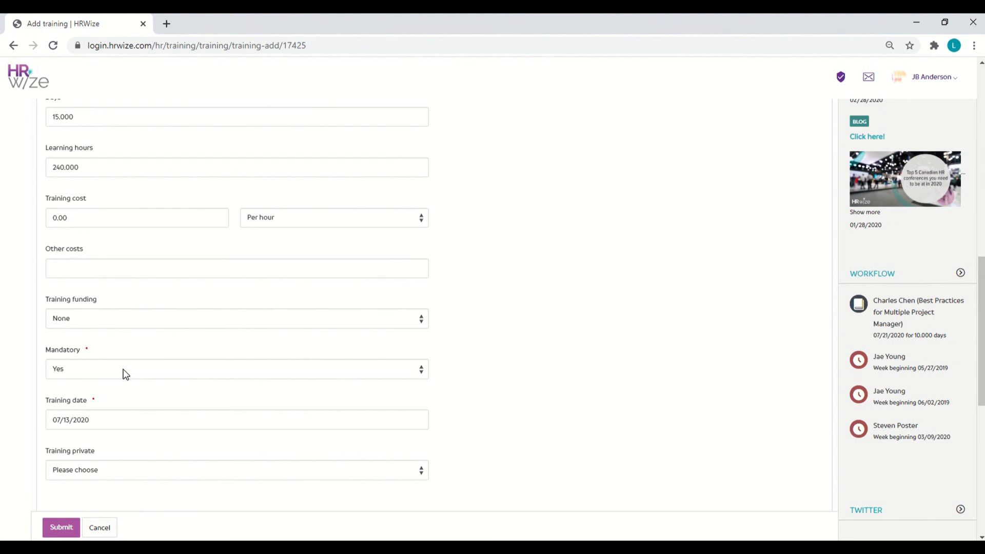
pyautogui.scroll(-3, 123, 373)
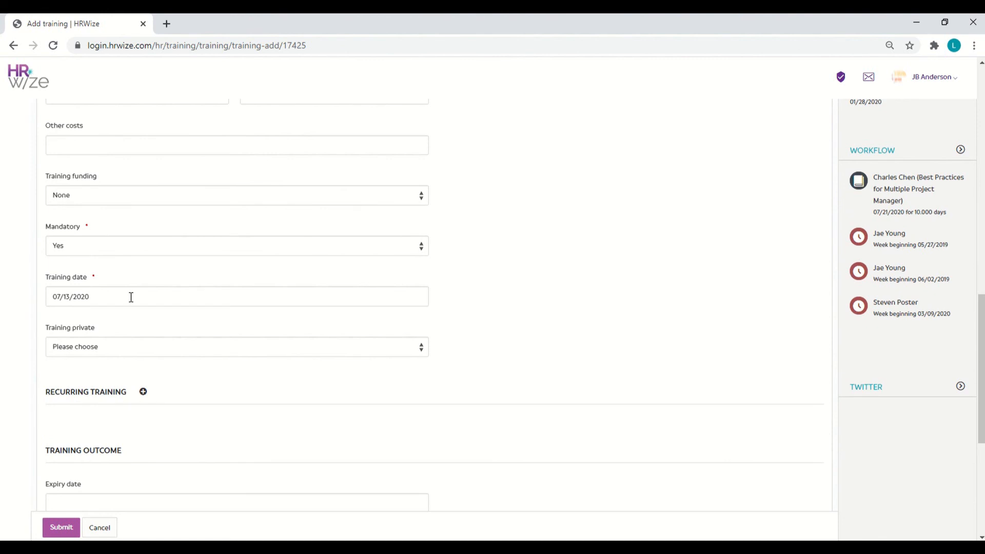
pyautogui.scroll(-3, 131, 297)
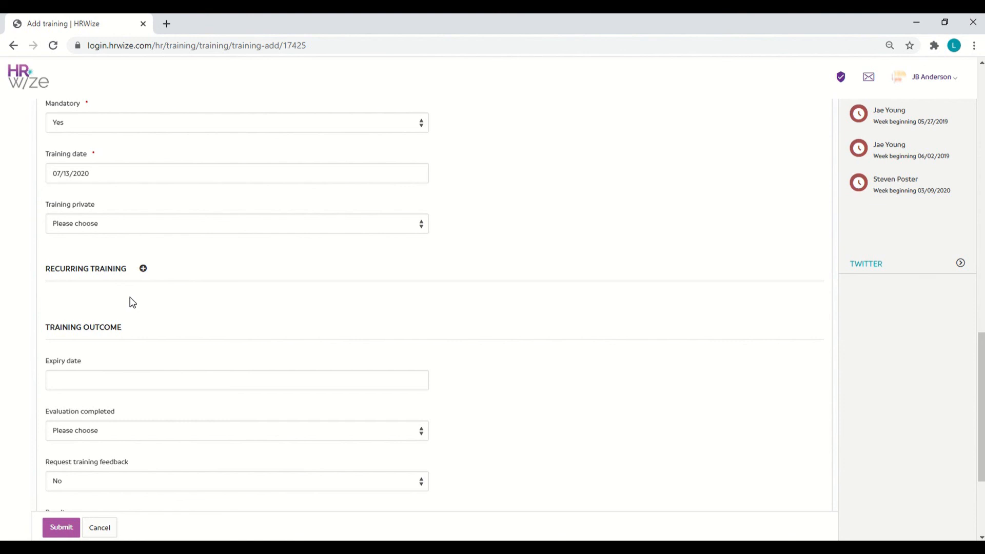
pyautogui.click(144, 269)
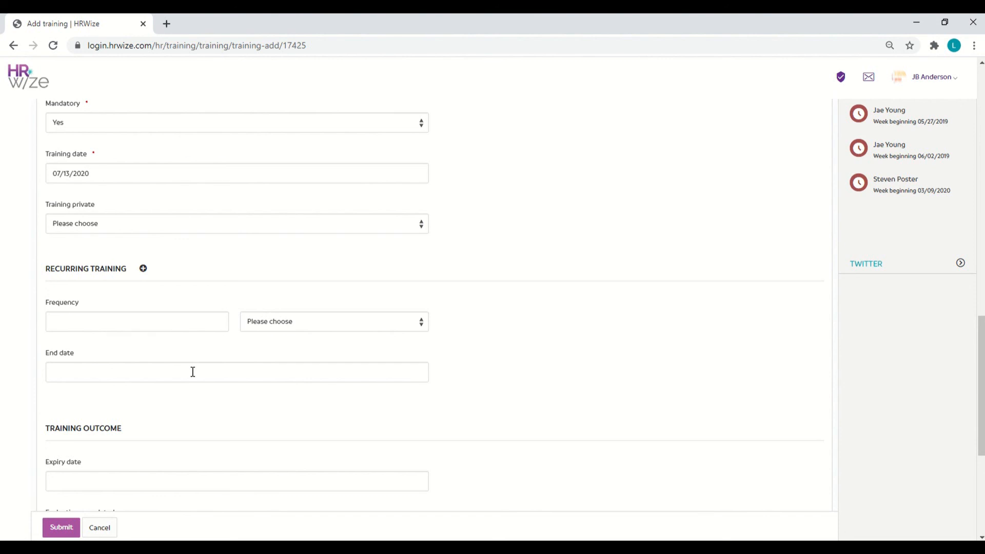
pyautogui.click(144, 269)
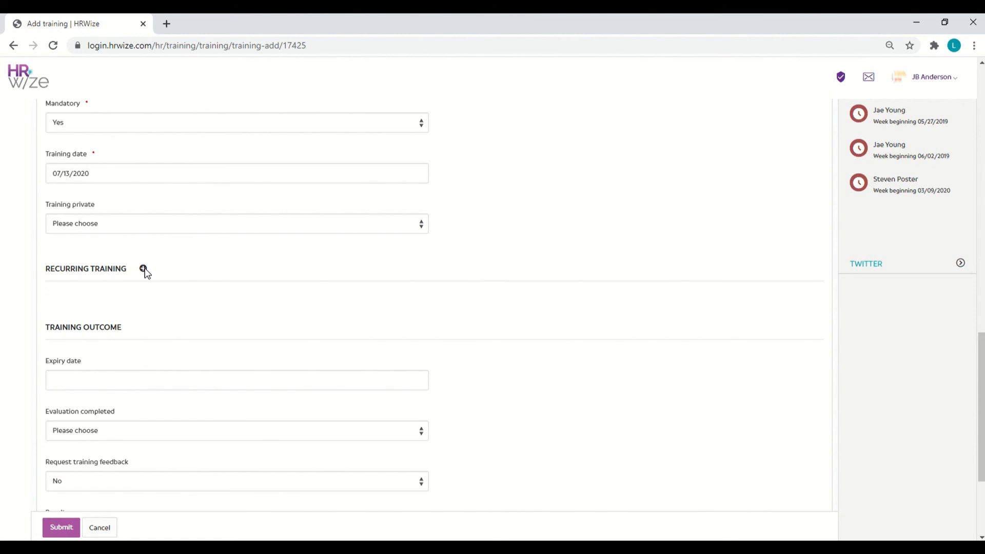
# Step: In the training outcome section, set the expiry date to 07/31/2020 and request training feedback as Yes
pyautogui.scroll(-3, 146, 273)
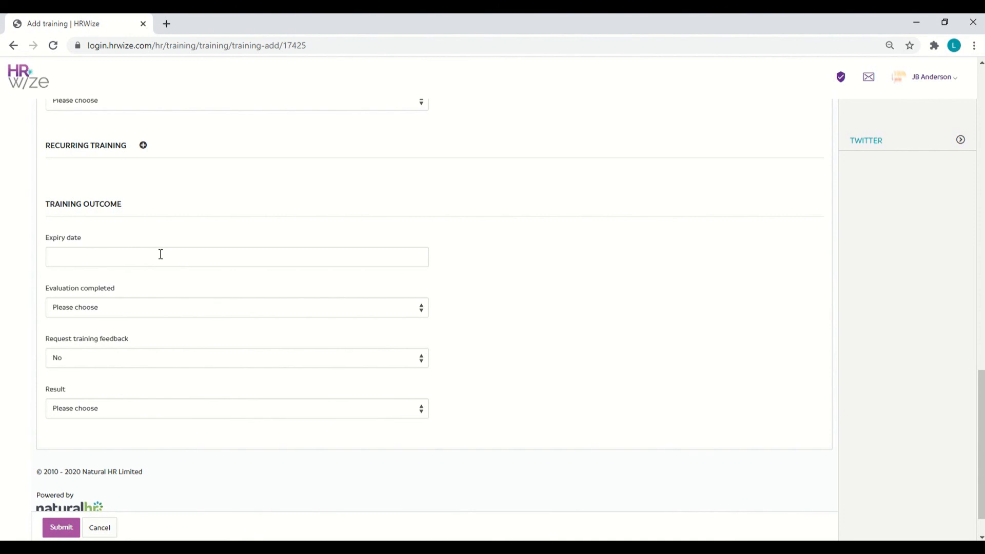
pyautogui.click(160, 254)
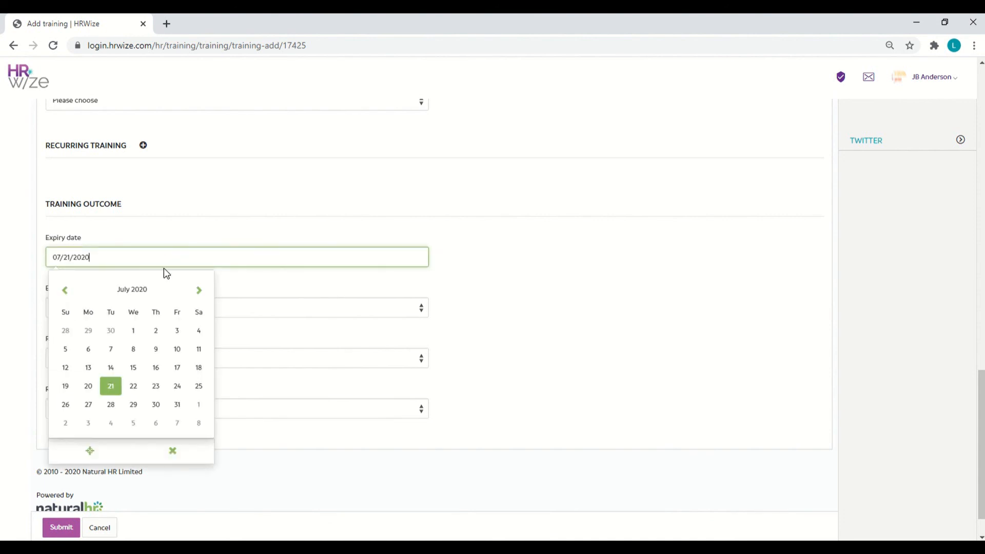
pyautogui.click(178, 405)
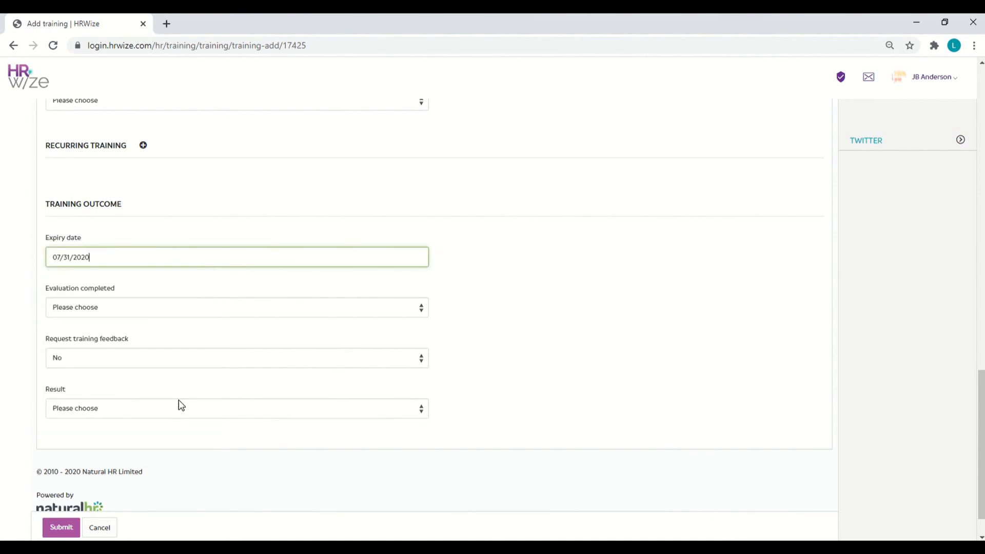
pyautogui.click(179, 360)
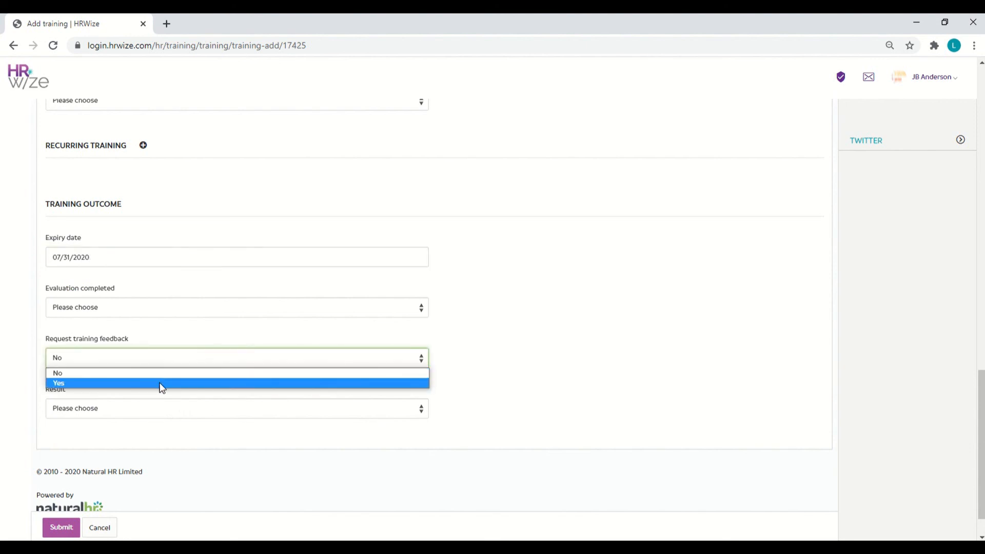
pyautogui.click(163, 383)
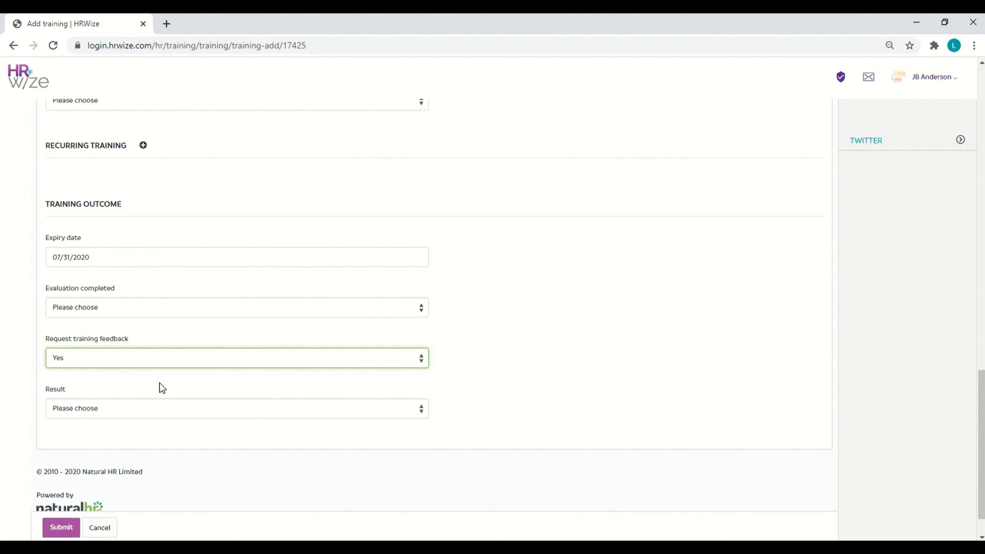
# Step: Submit the new First Aid in the Workplace training and return to the training list
pyautogui.click(62, 528)
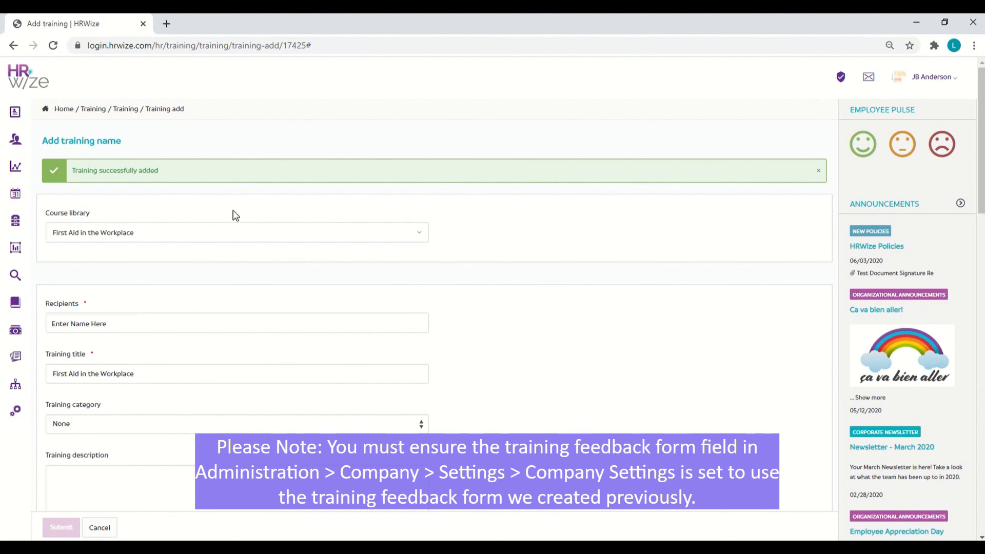
pyautogui.click(108, 533)
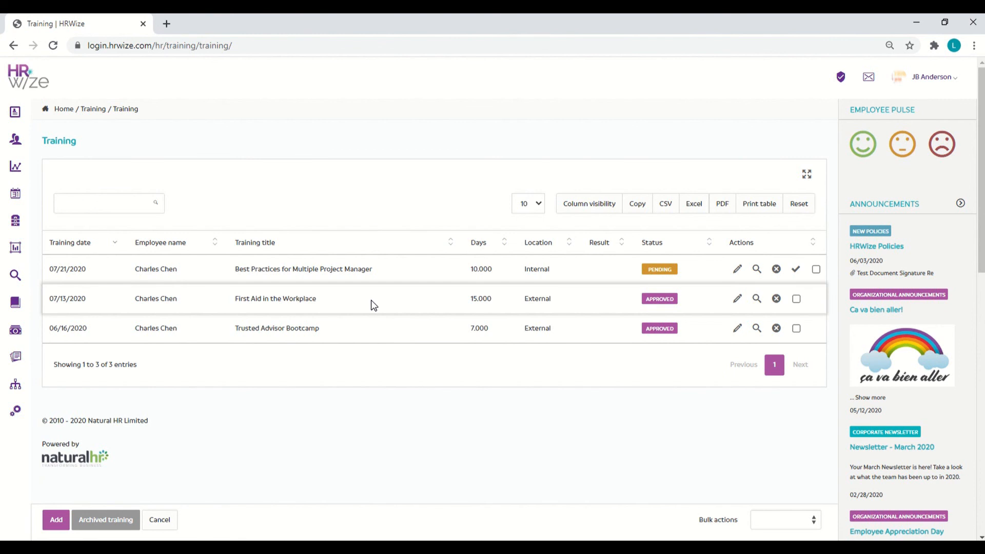
# Step: Delete the First Aid in the Workplace training record dated 07/13/2020
pyautogui.click(776, 299)
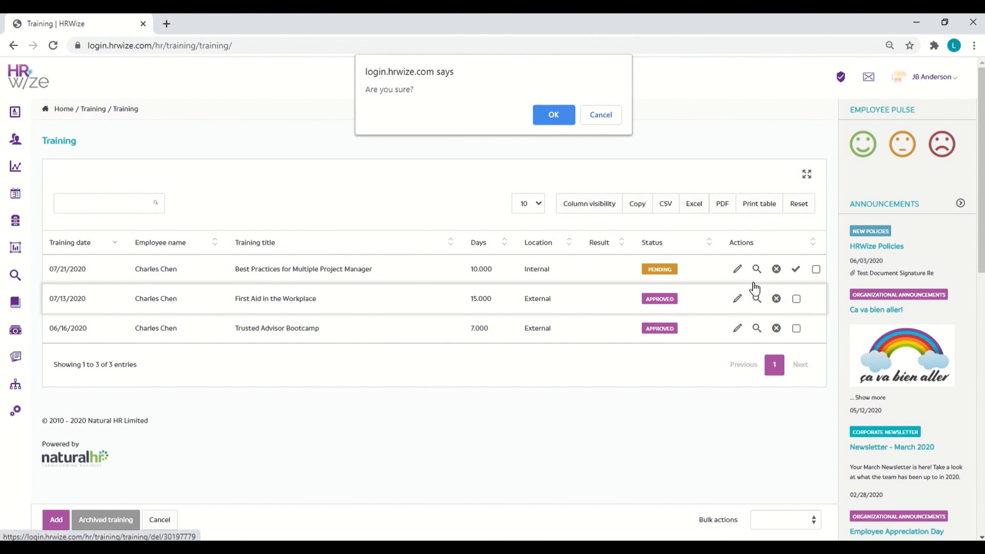
pyautogui.click(538, 123)
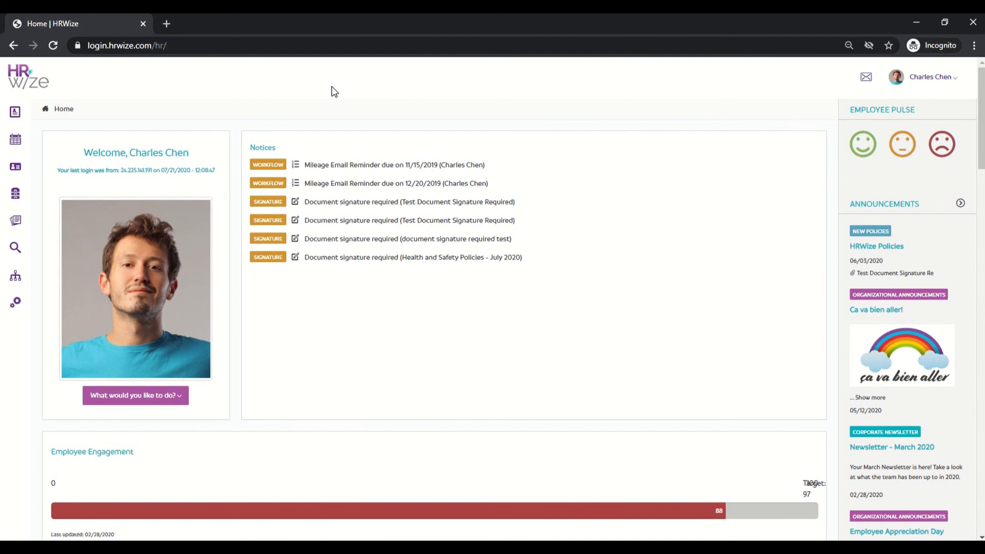
# Step: View the employee's own training list under self-service development and return to the home page
pyautogui.moveTo(13, 117)
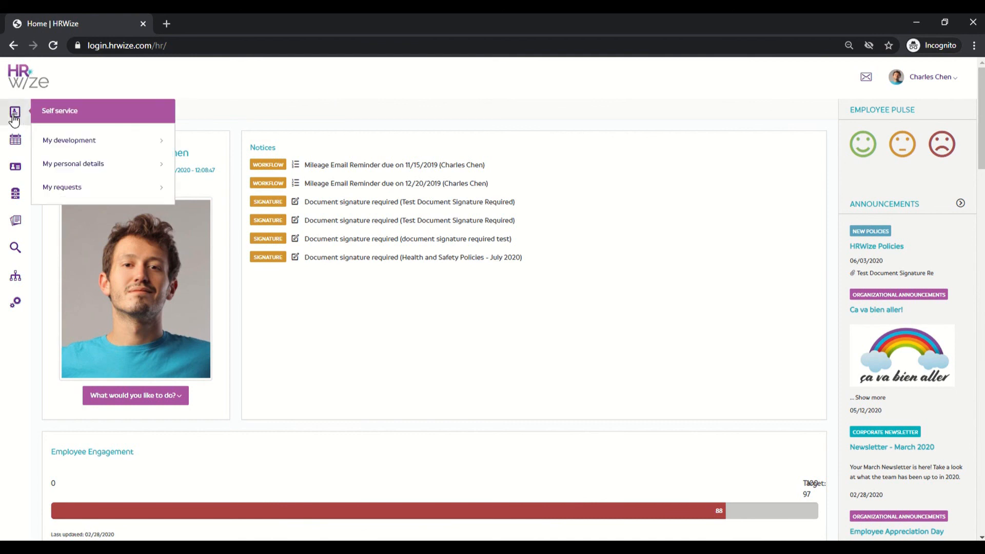
pyautogui.click(120, 152)
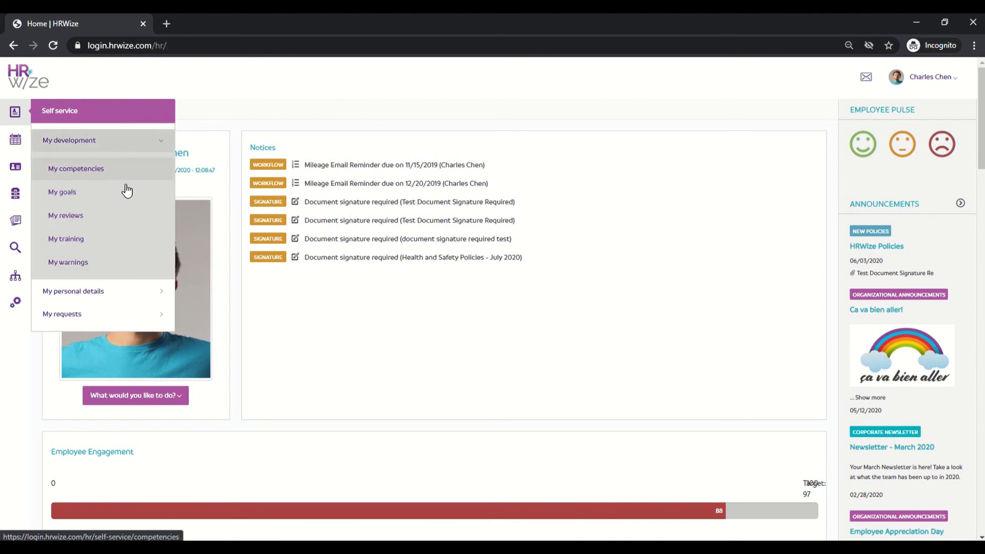
pyautogui.click(125, 243)
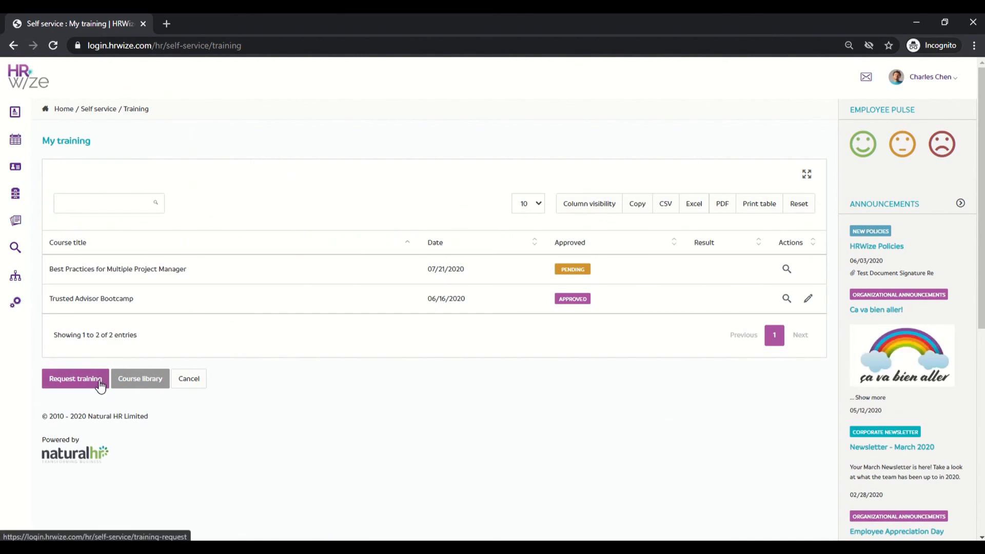
pyautogui.click(45, 87)
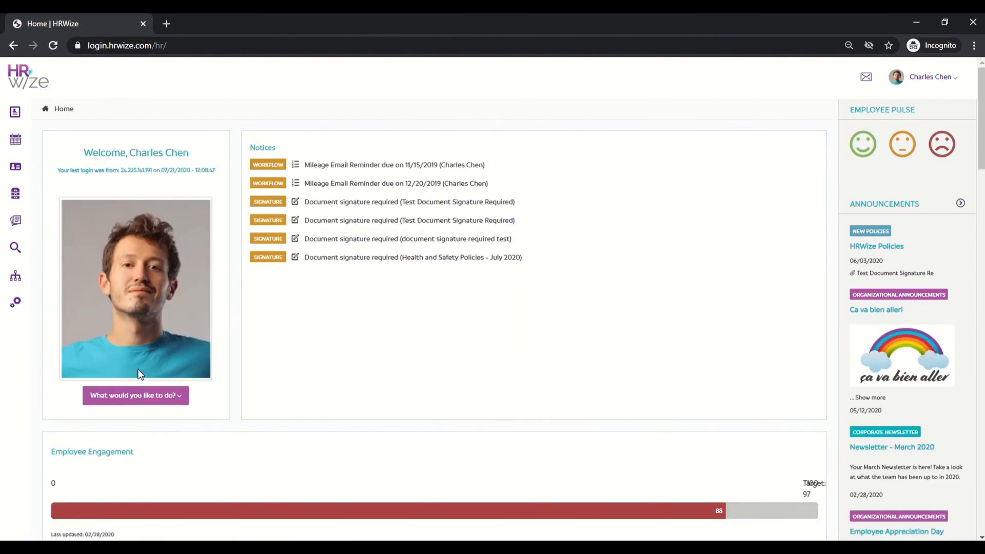
# Step: Start a new training request from the home page and choose First Aid in the Workplace from the course library
pyautogui.click(119, 399)
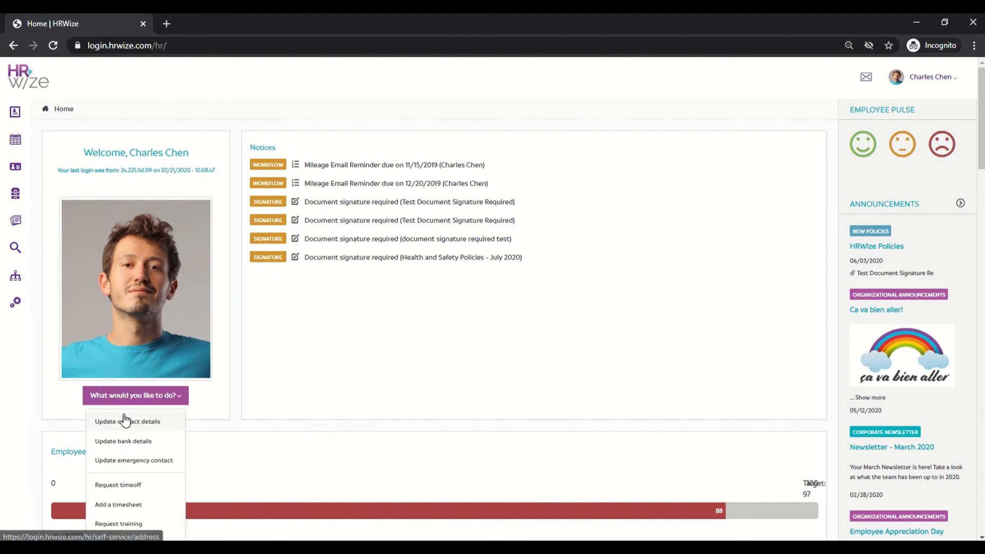
pyautogui.scroll(-2, 126, 416)
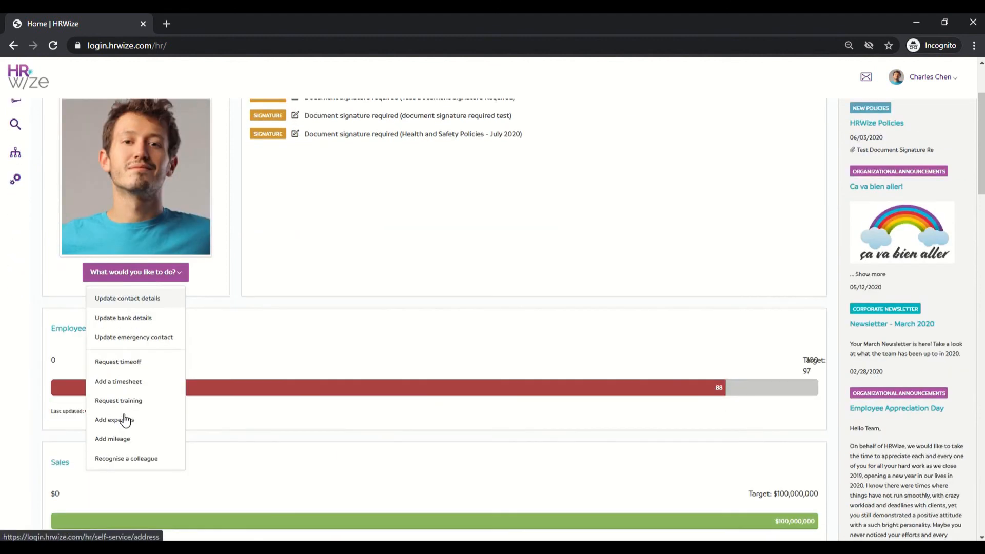
pyautogui.click(162, 401)
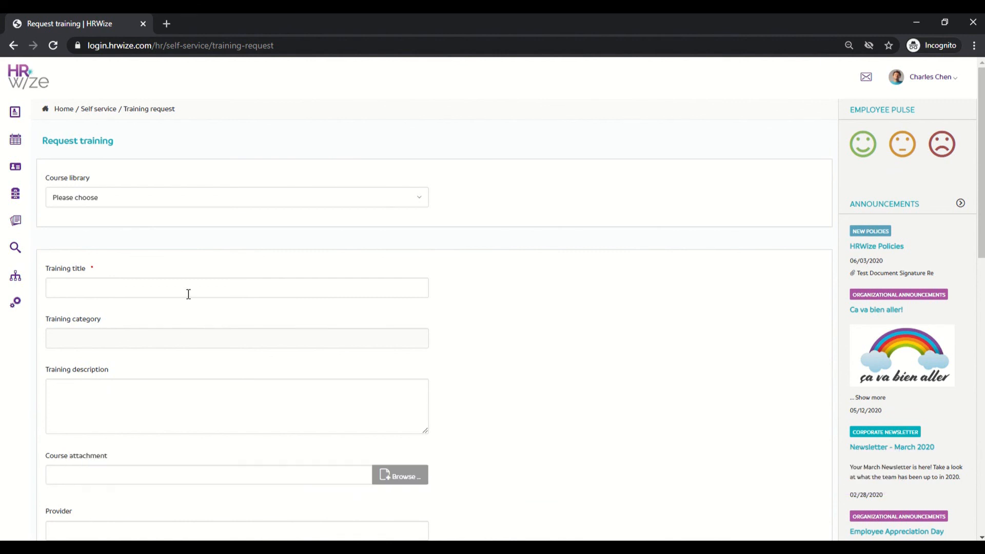
pyautogui.click(234, 205)
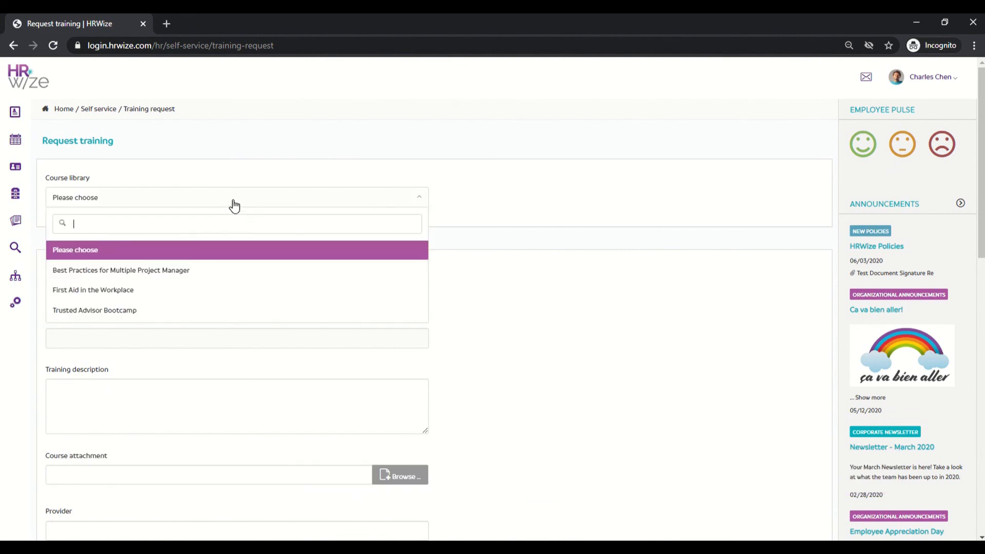
pyautogui.click(172, 290)
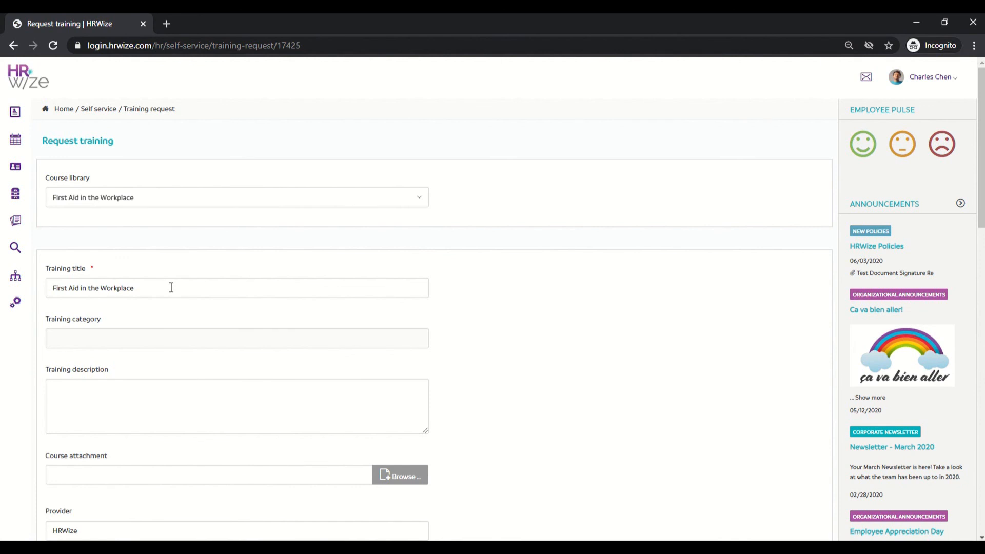
# Step: Examine the prefilled course details, training date, comments and training outcome fields of the training request
pyautogui.scroll(-3, 171, 288)
pyautogui.scroll(-3, 171, 287)
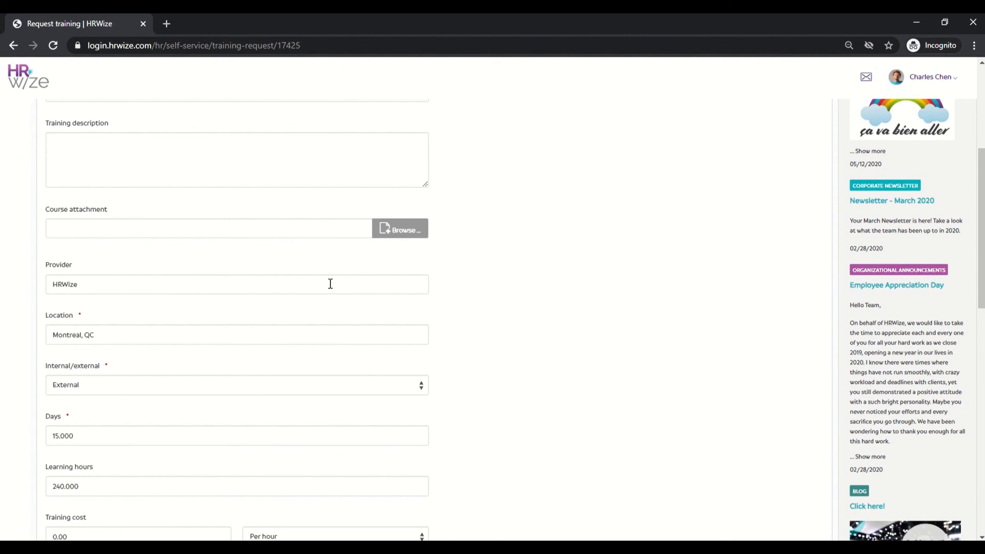
pyautogui.scroll(-5, 331, 283)
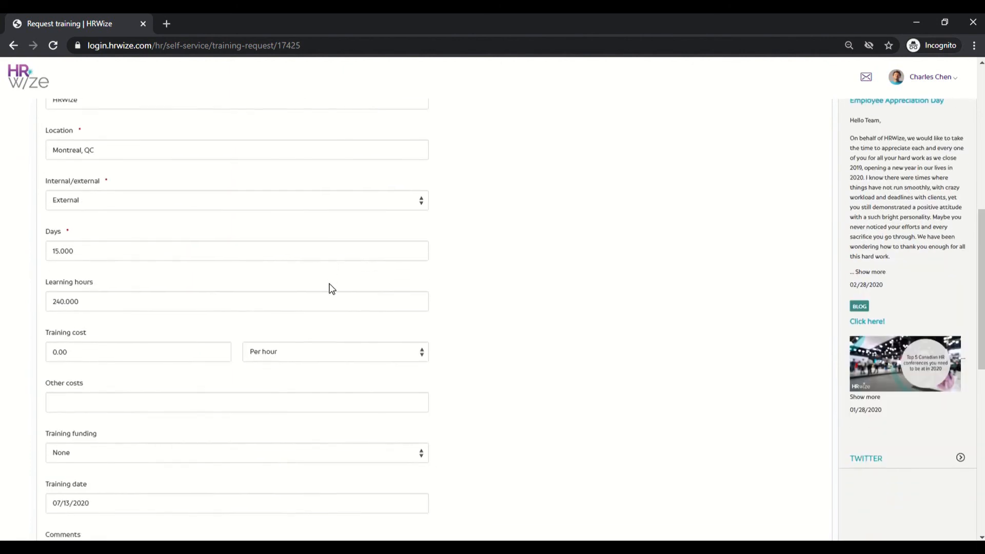
pyautogui.scroll(-3, 331, 287)
pyautogui.scroll(-2, 331, 288)
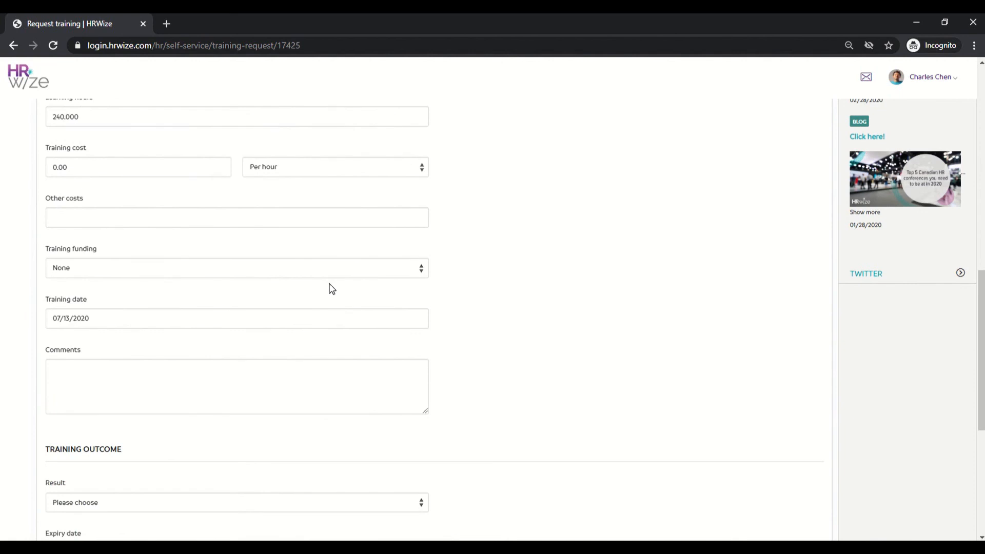
pyautogui.scroll(-3, 332, 289)
pyautogui.scroll(2, 331, 288)
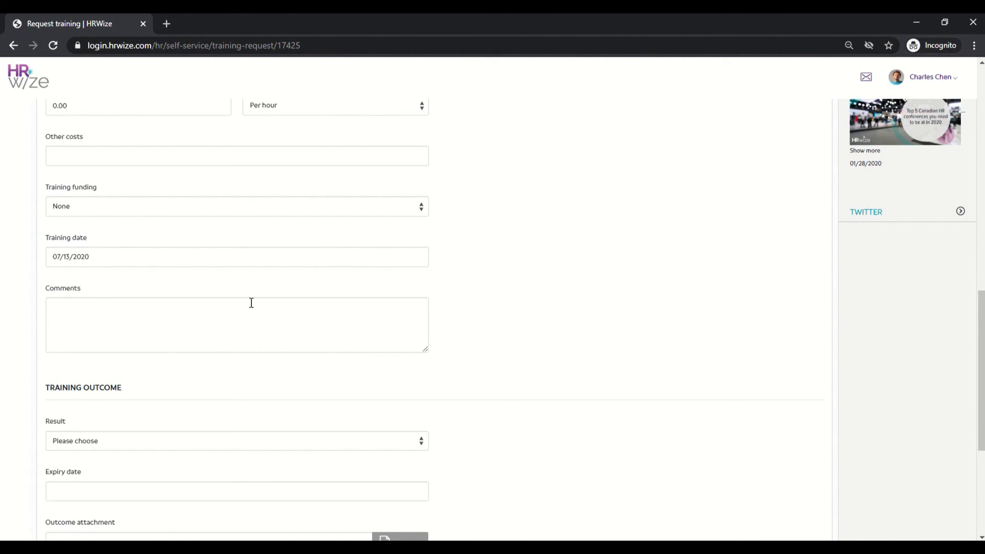
pyautogui.scroll(-3, 251, 303)
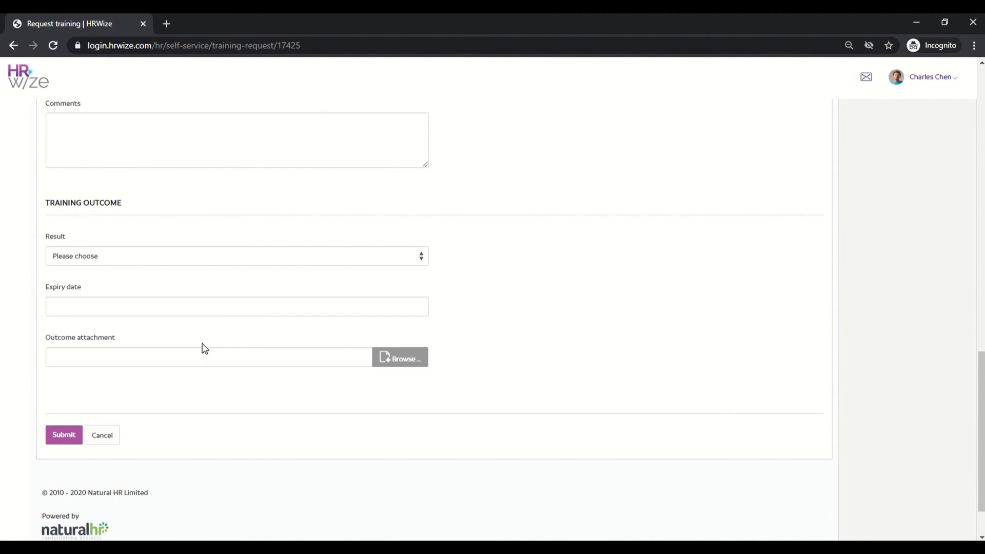
# Step: Submit the First Aid in the Workplace training request and leave the request form
pyautogui.click(61, 431)
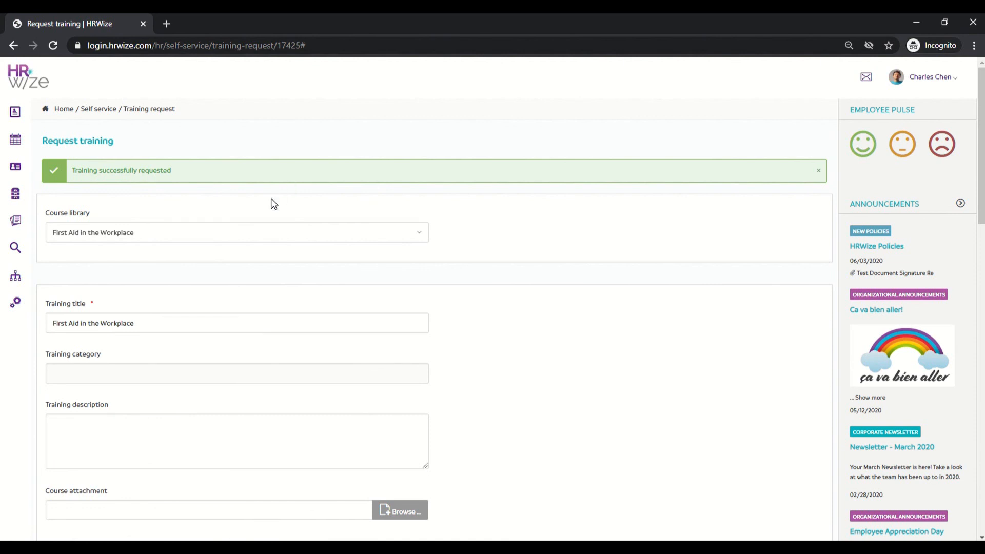
pyautogui.scroll(-18, 274, 203)
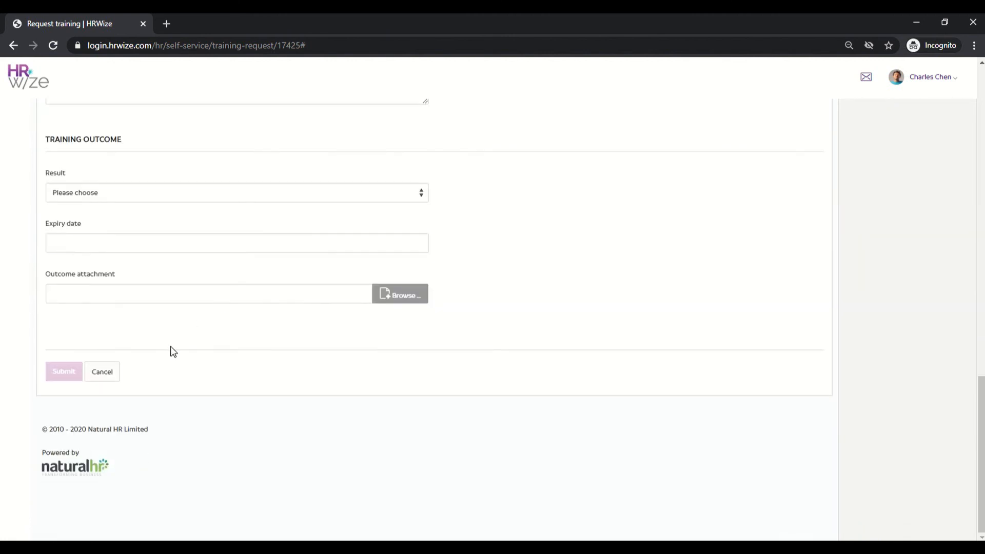
pyautogui.click(108, 378)
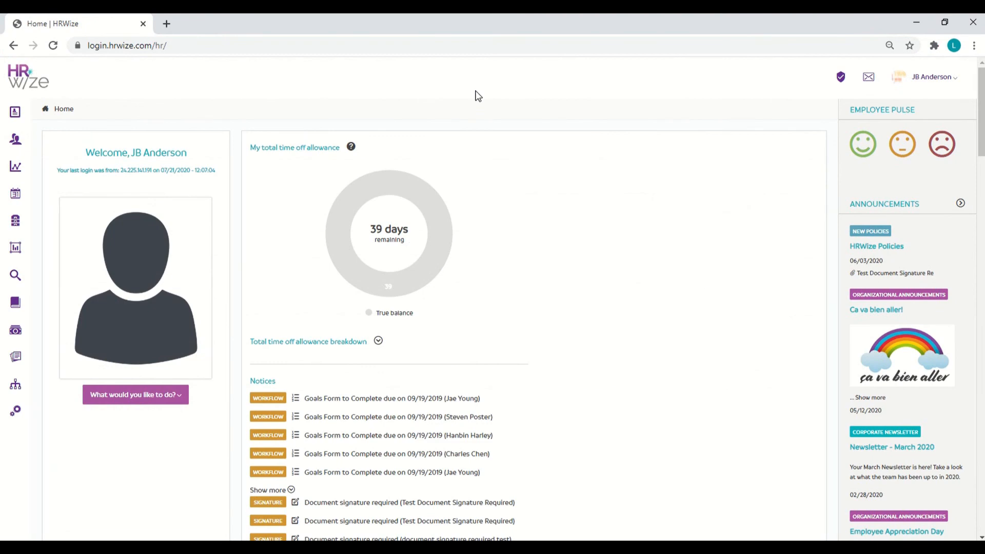
# Step: In the manager's account, check the workflow requests and open the pending First Aid in the Workplace training dated 07/13/2020 for approval
pyautogui.scroll(-8, 848, 346)
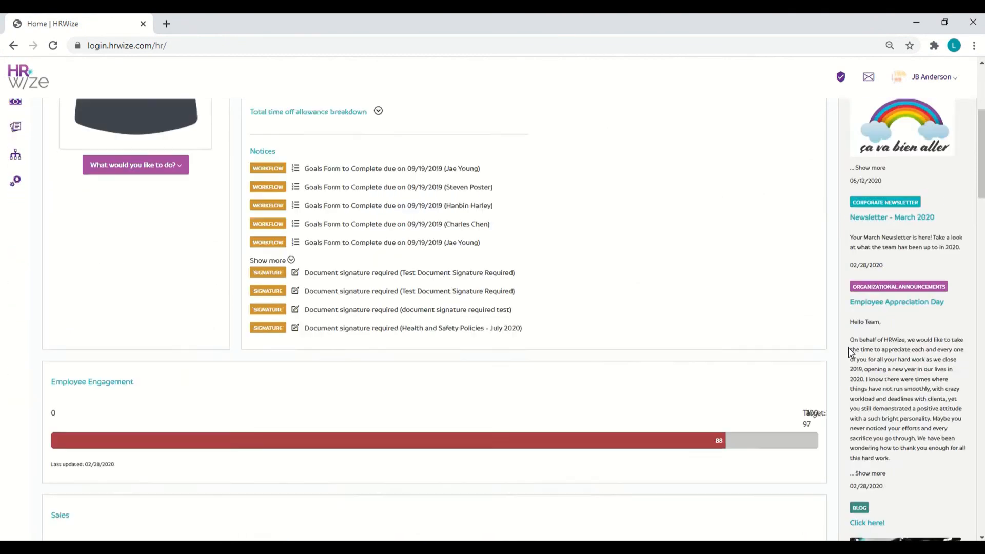
pyautogui.scroll(-3, 849, 348)
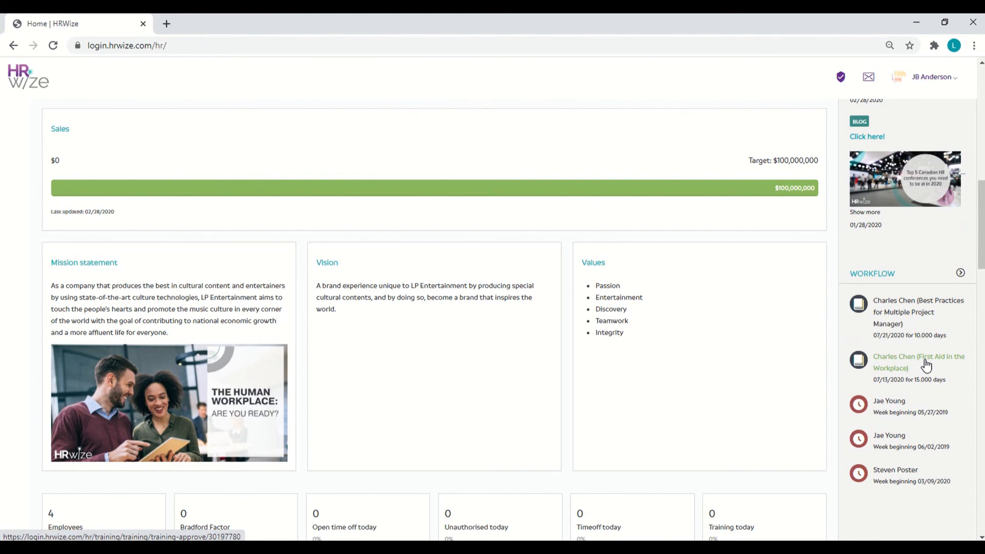
pyautogui.scroll(10, 293, 268)
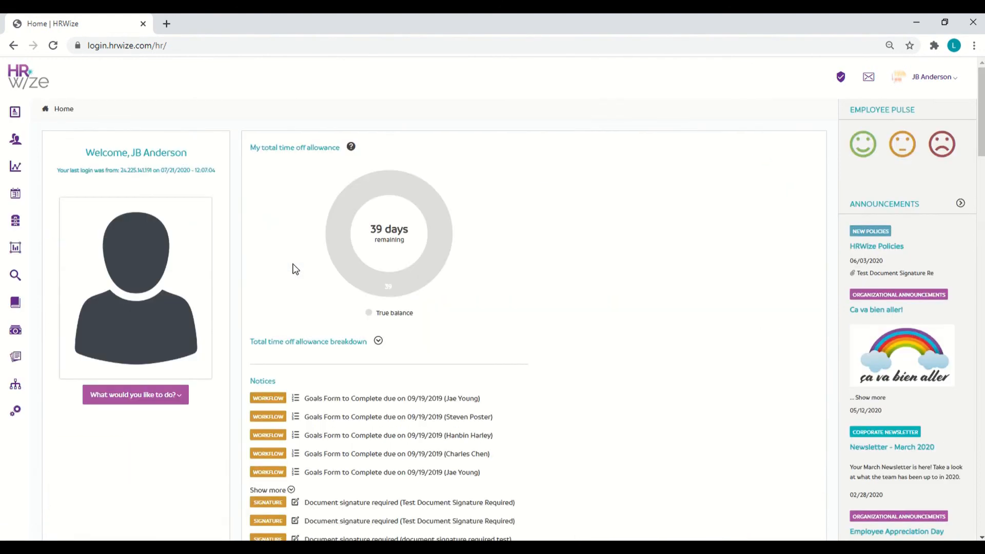
pyautogui.click(12, 313)
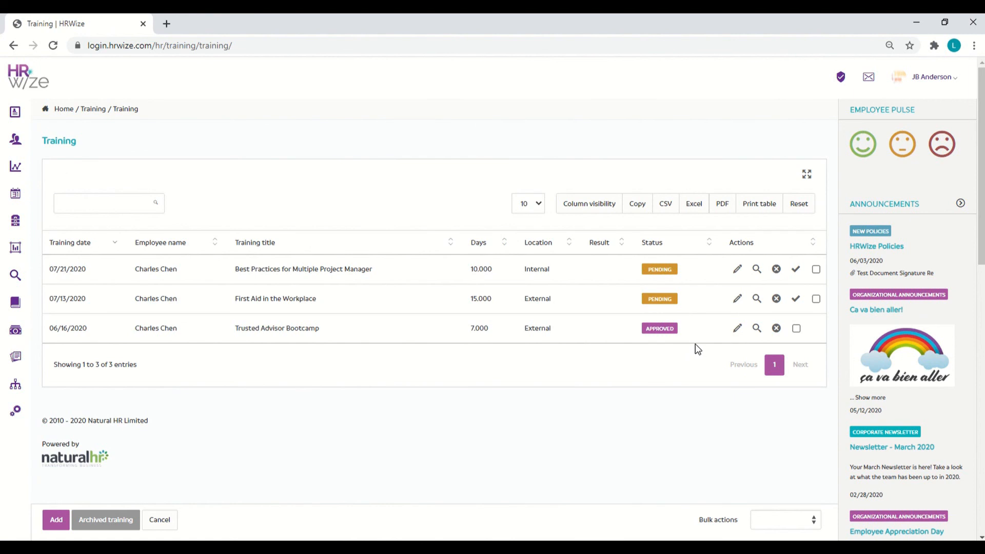
pyautogui.click(796, 300)
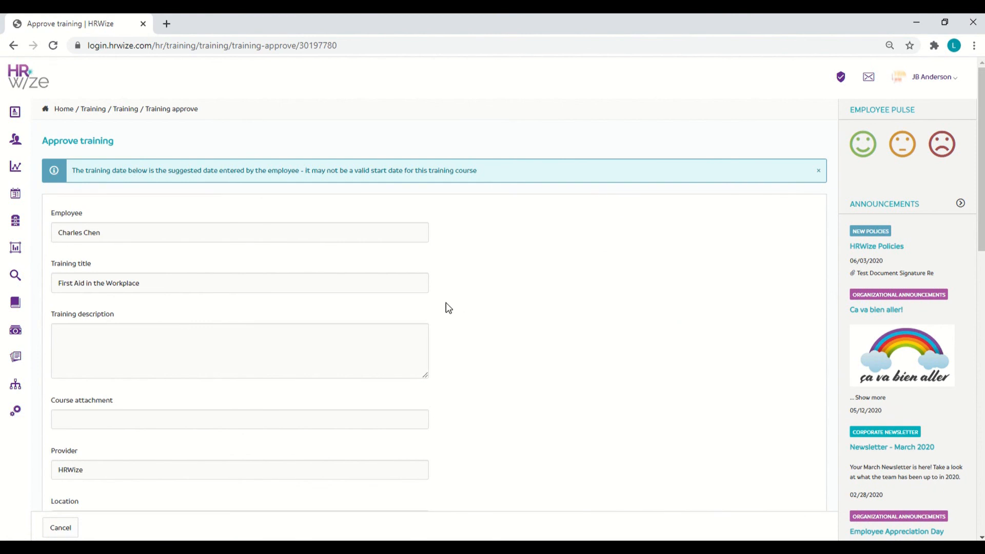
pyautogui.scroll(-10, 449, 308)
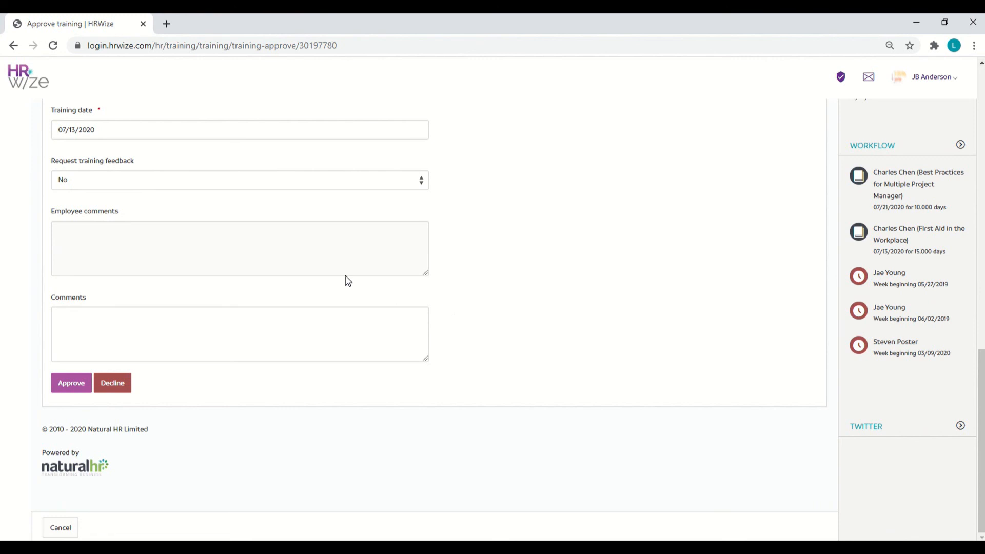
# Step: Set Request training feedback to Yes, leave the comments empty and approve the First Aid in the Workplace training
pyautogui.click(302, 186)
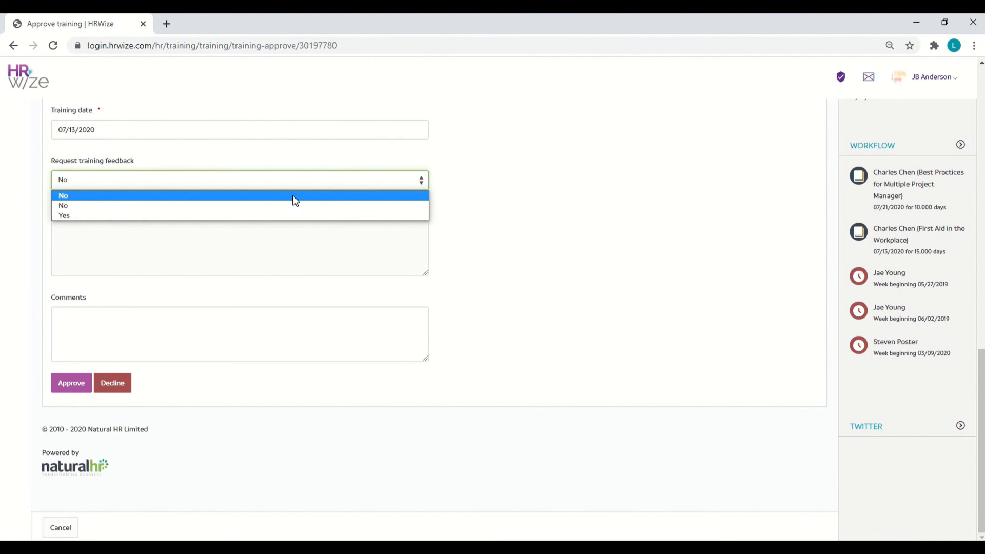
pyautogui.click(274, 214)
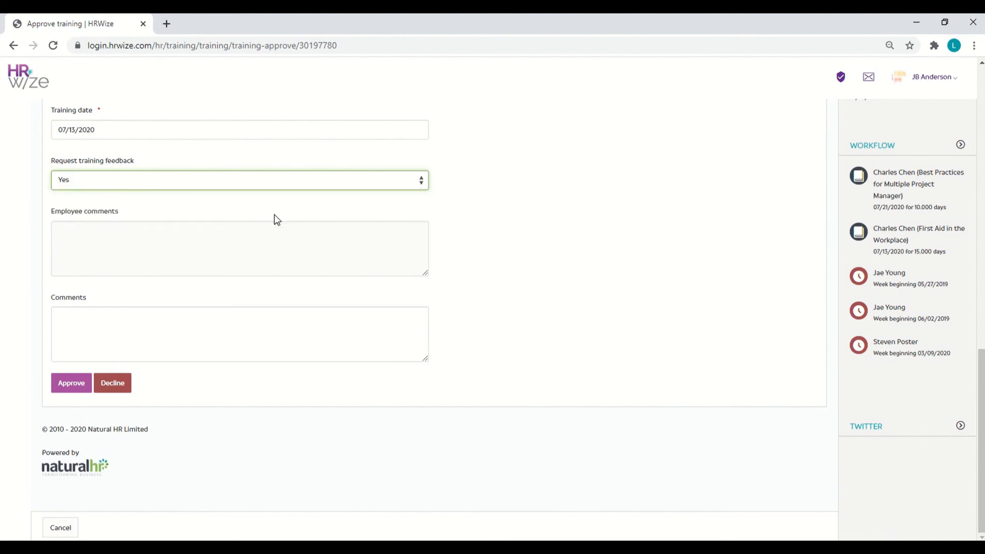
pyautogui.click(210, 337)
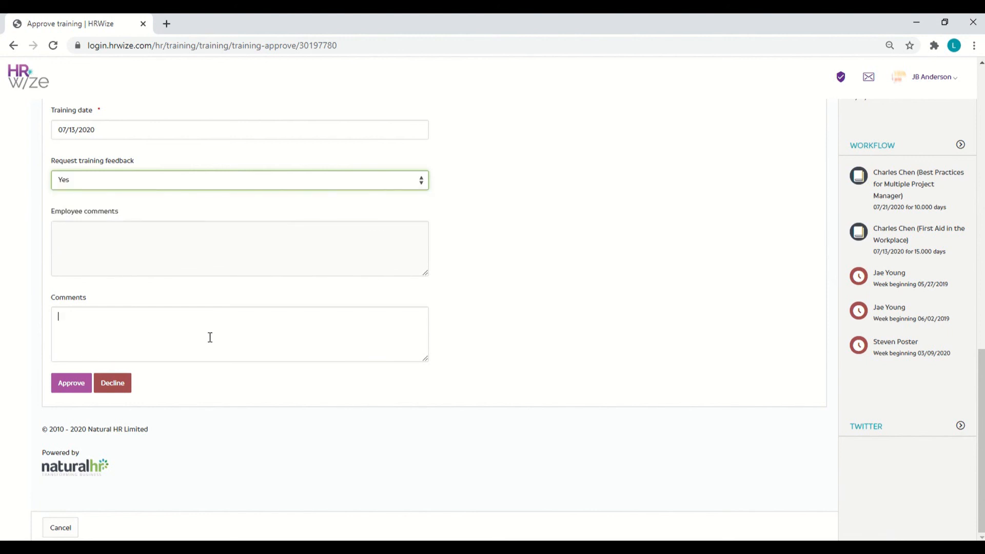
pyautogui.click(208, 398)
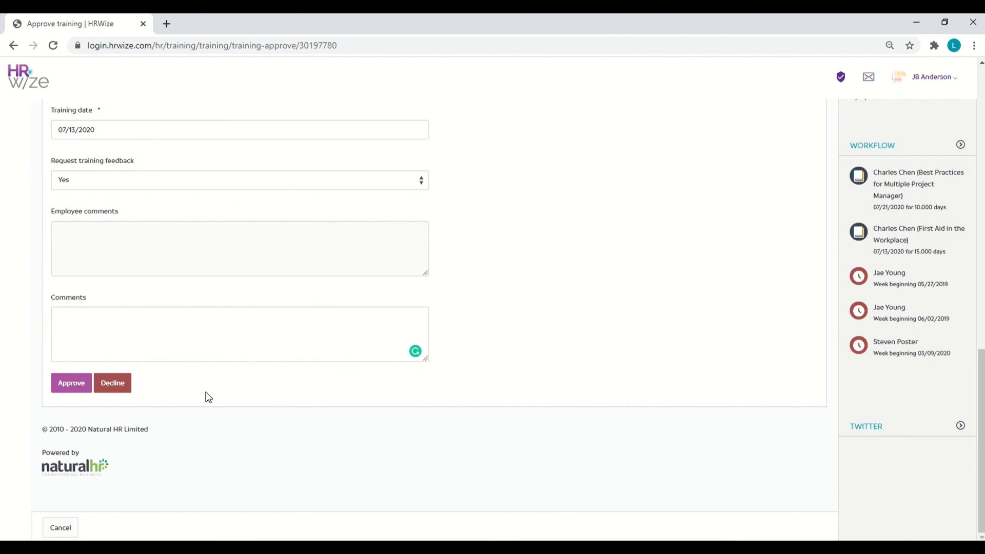
pyautogui.click(83, 383)
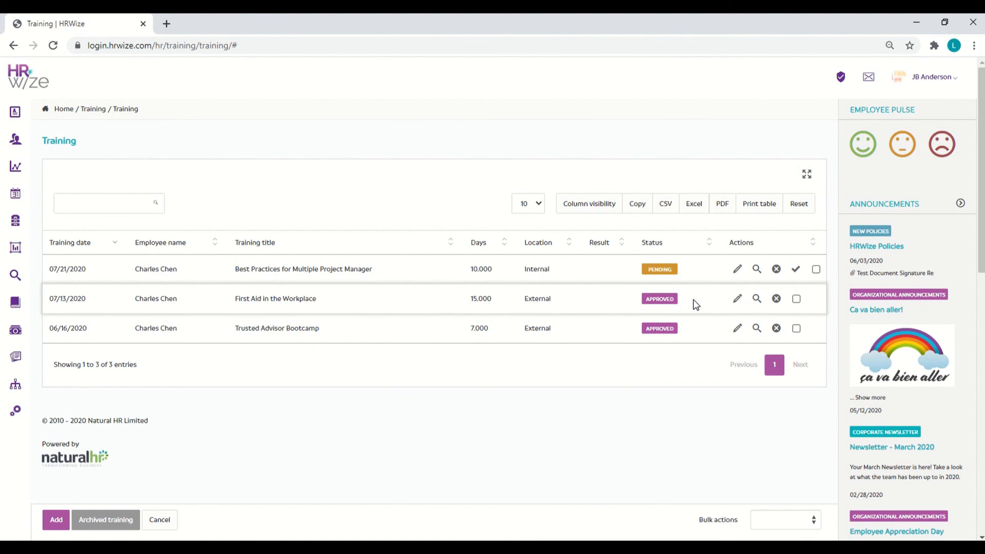
# Step: In the employee's account, open the My training list to check the approved training
pyautogui.moveTo(28, 123)
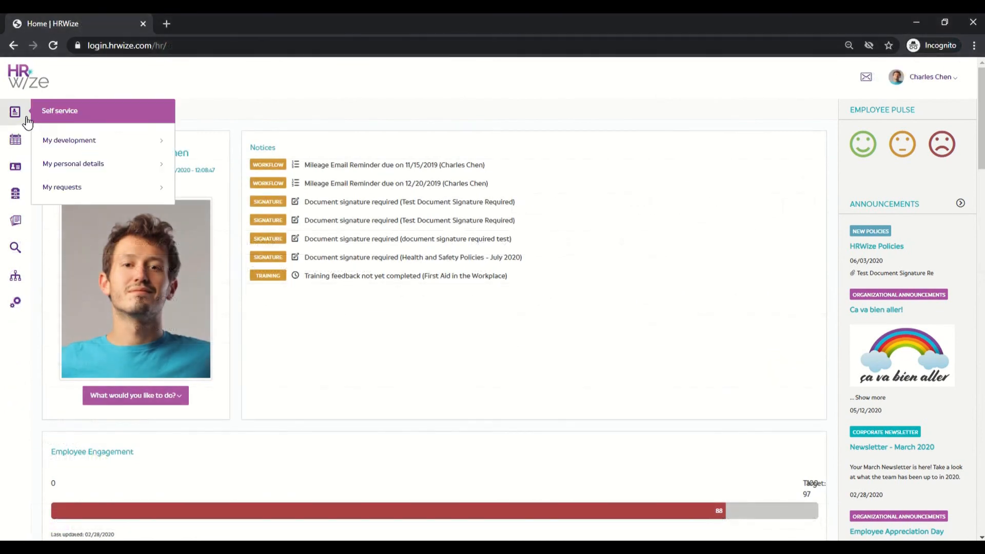
pyautogui.click(108, 148)
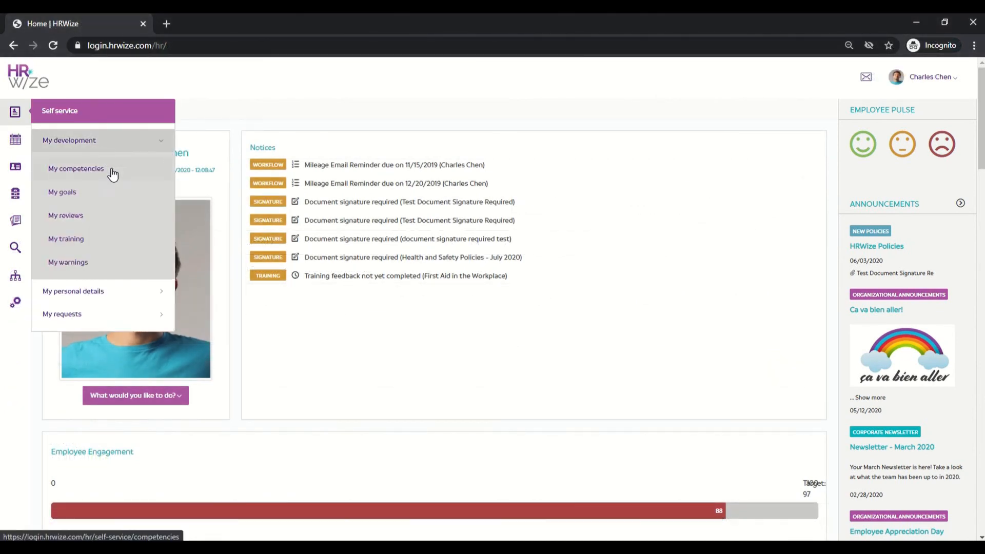
pyautogui.click(125, 240)
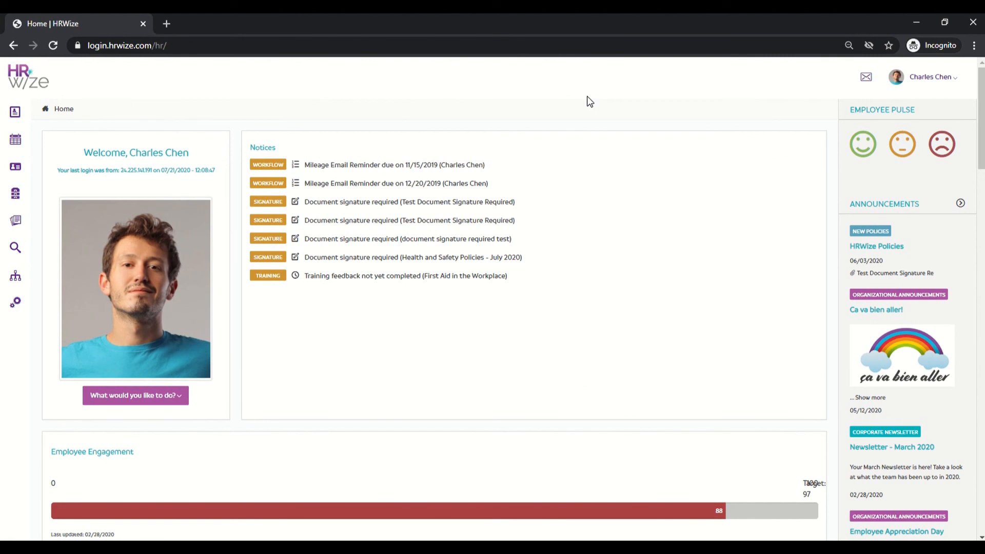
# Step: In the First Aid in the Workplace training feedback form, select the employee's name and answer "awesome!" for how the course was found
pyautogui.click(445, 280)
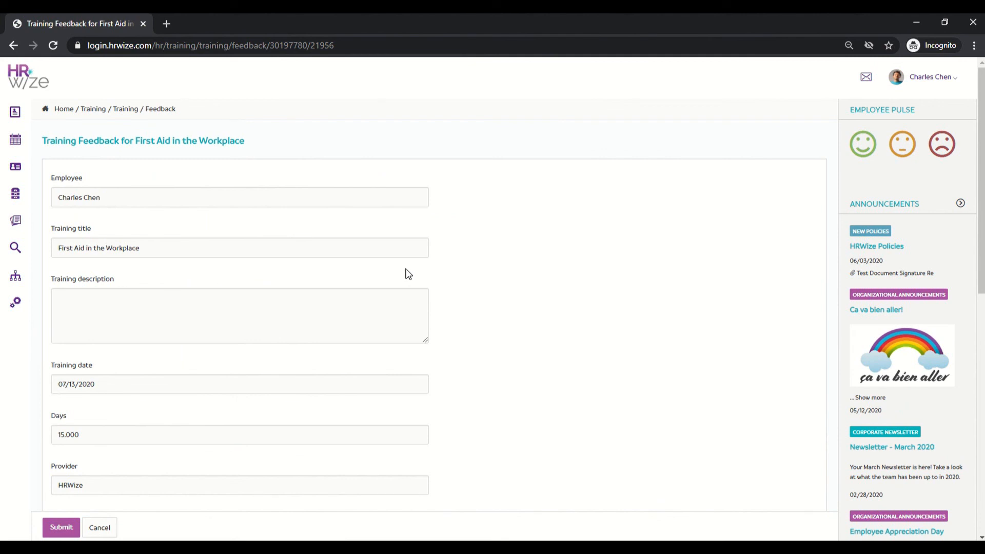
pyautogui.scroll(-10, 387, 255)
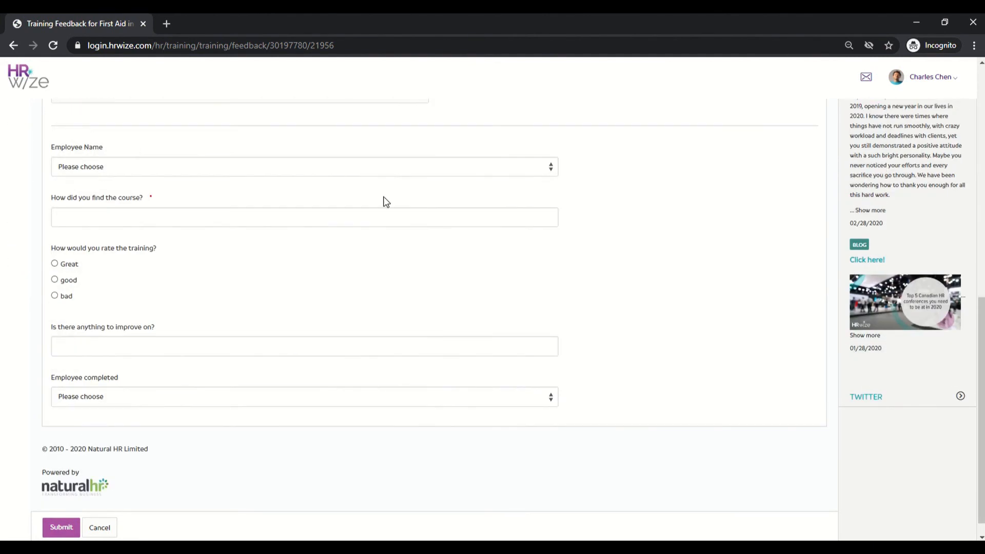
pyautogui.click(349, 167)
pyautogui.click(311, 216)
pyautogui.click(313, 218)
pyautogui.write('awesome!')
# Step: Rate the training Great, answer "Too many questions!" for what to improve, set Employee completed to Yes and submit the feedback
pyautogui.click(55, 264)
pyautogui.click(123, 347)
pyautogui.write('Too many questions!')
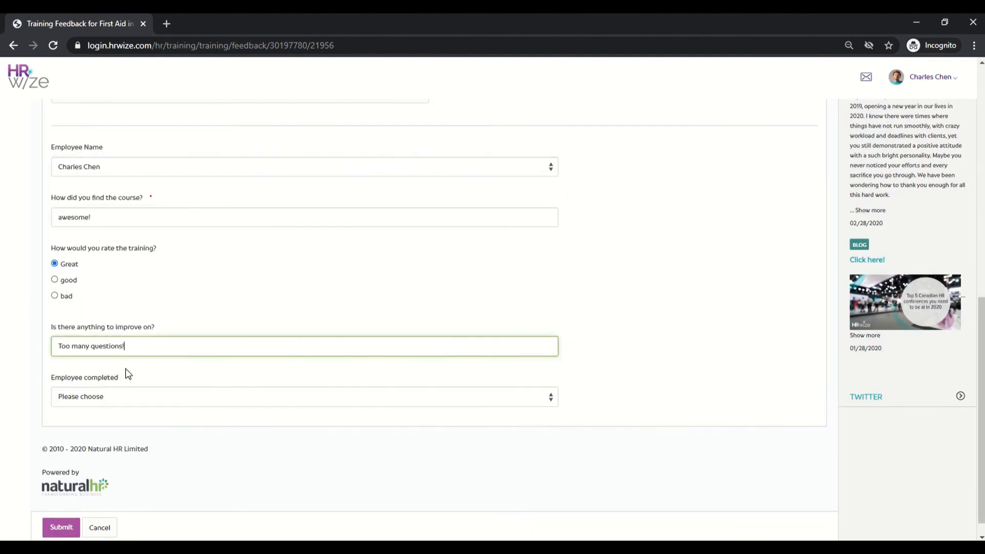
pyautogui.click(122, 396)
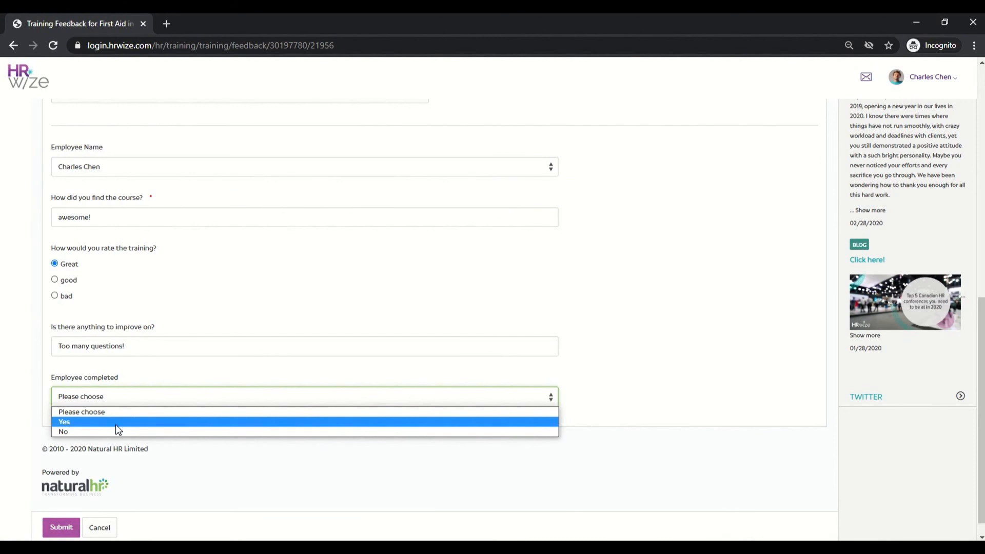
pyautogui.click(118, 430)
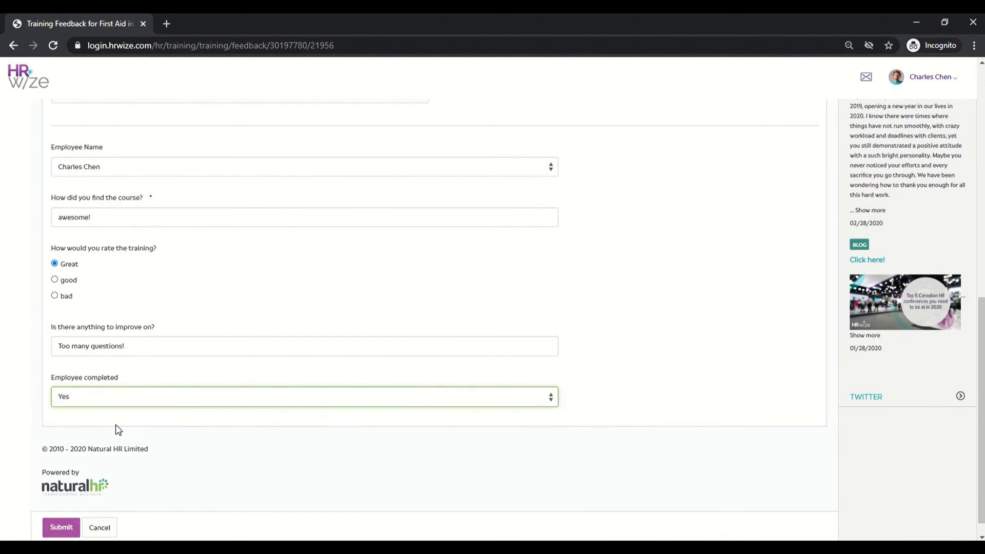
pyautogui.click(57, 532)
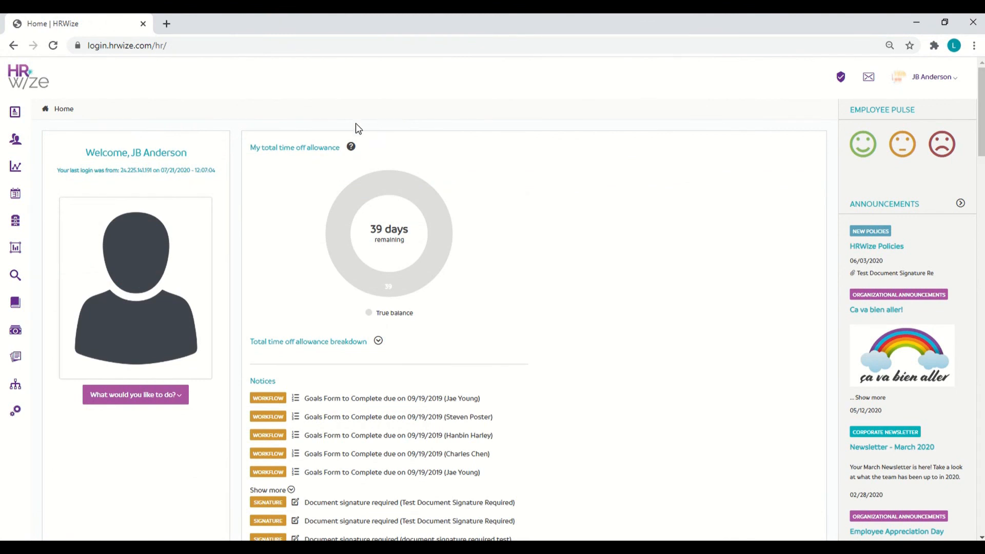
# Step: In the manager's account, view the submitted feedback for First Aid in the Workplace from the training list, review the answers and close it
pyautogui.click(19, 301)
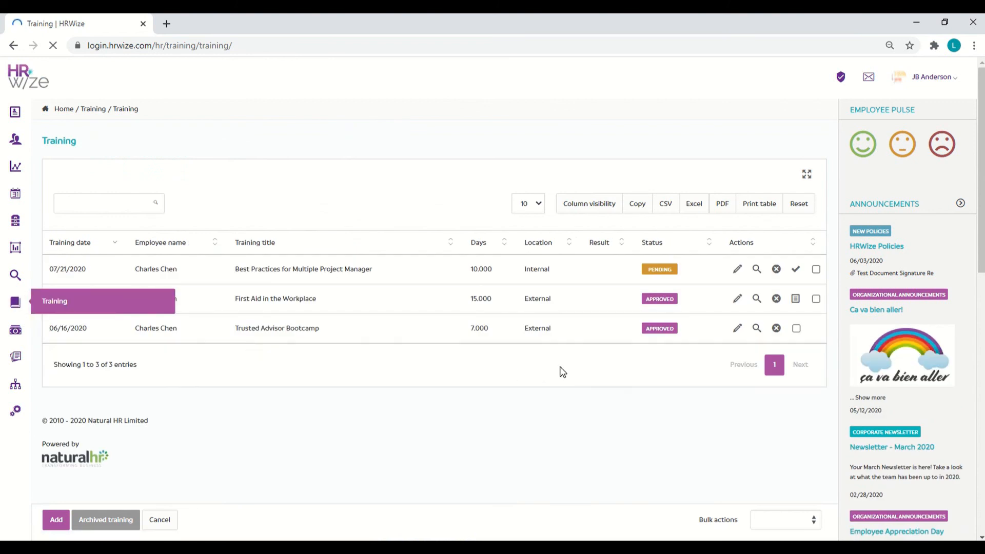
pyautogui.click(793, 301)
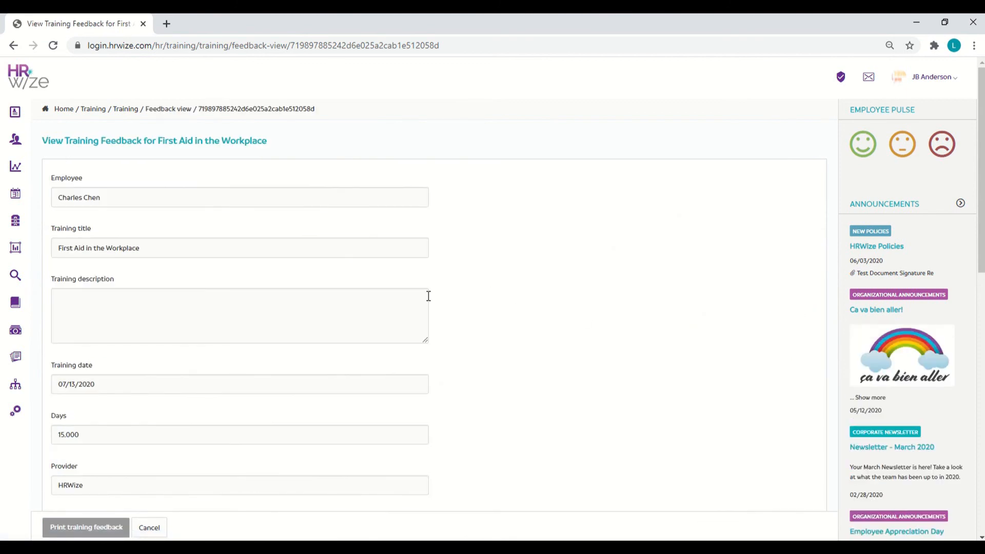
pyautogui.scroll(-8, 429, 296)
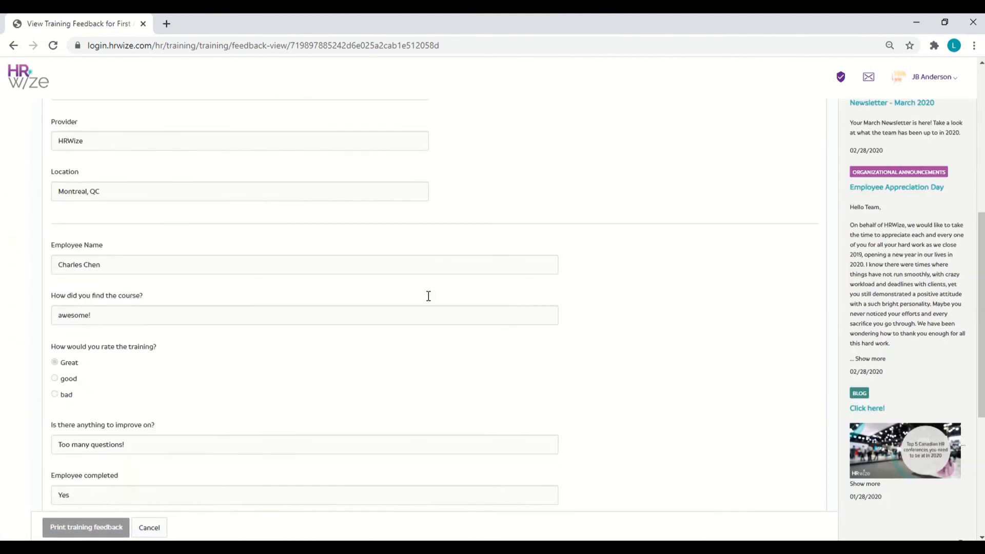
pyautogui.scroll(-1, 429, 301)
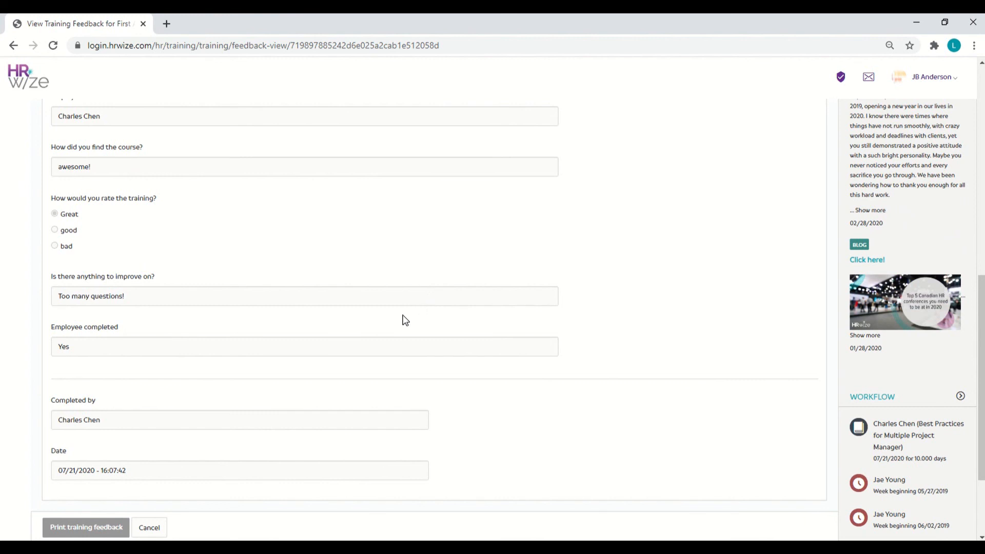
pyautogui.click(149, 528)
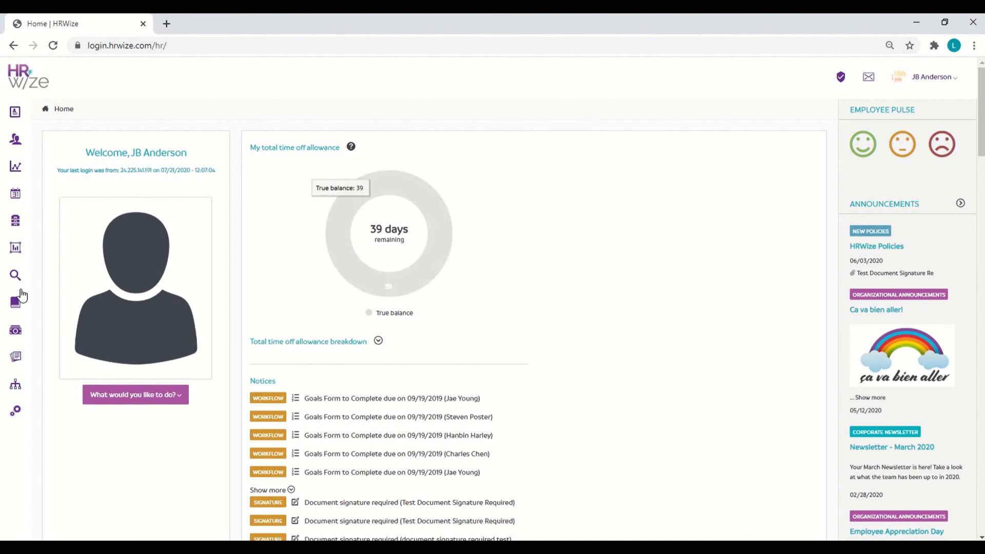
# Step: Edit the First Aid in the Workplace training, setting the Result to Passed and attaching Congratulations.pdf as the outcome attachment, and submit it
pyautogui.click(12, 303)
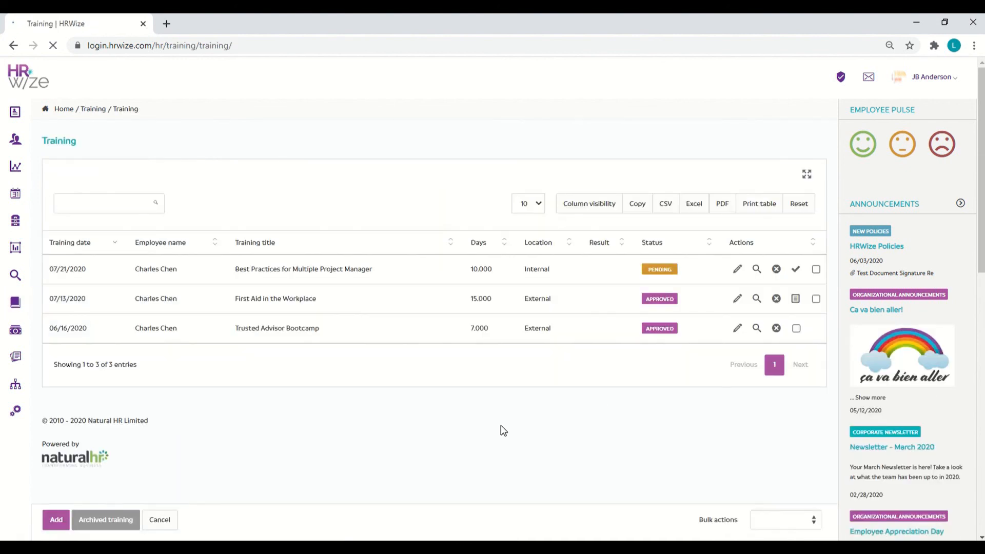
pyautogui.click(739, 306)
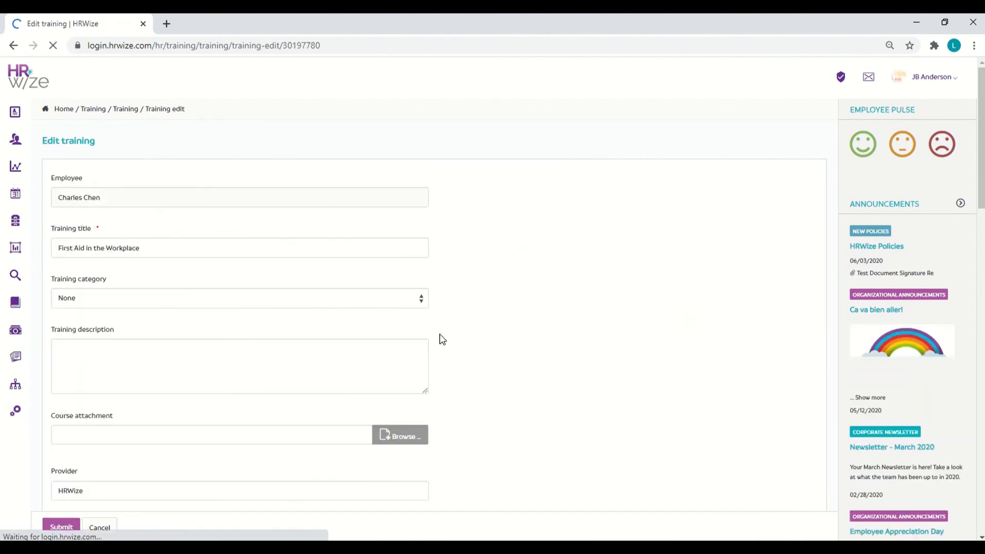
pyautogui.scroll(-6, 440, 339)
pyautogui.scroll(-15, 440, 338)
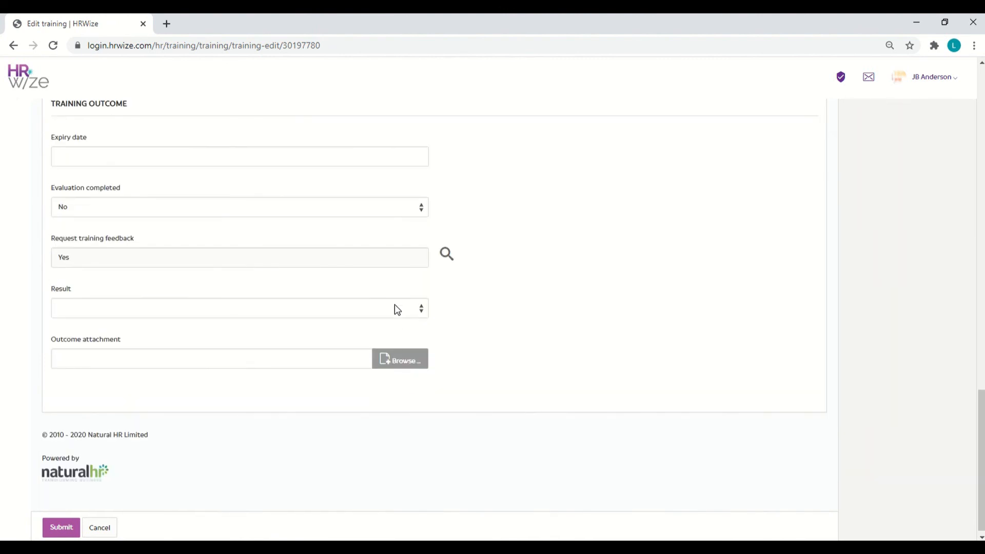
pyautogui.click(396, 308)
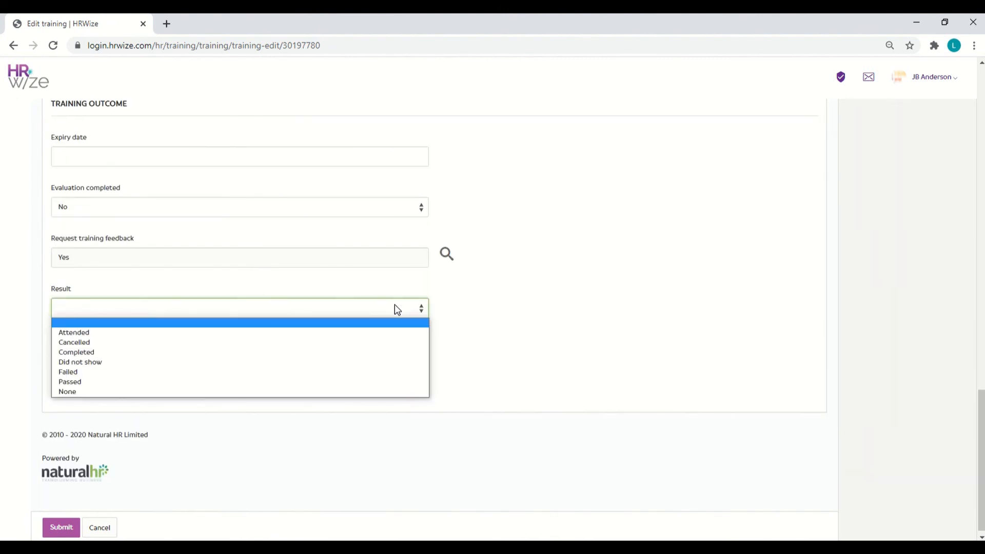
pyautogui.click(307, 382)
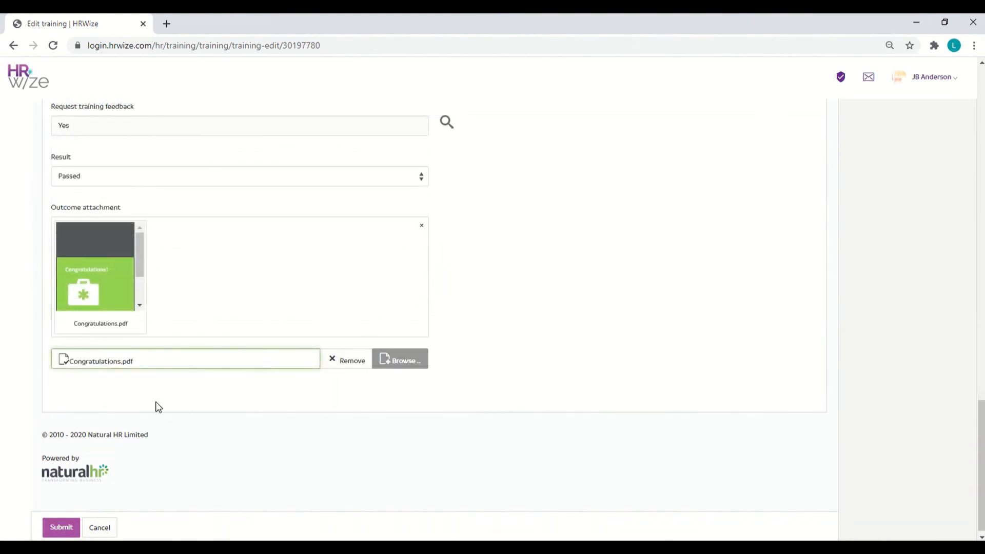
pyautogui.click(60, 527)
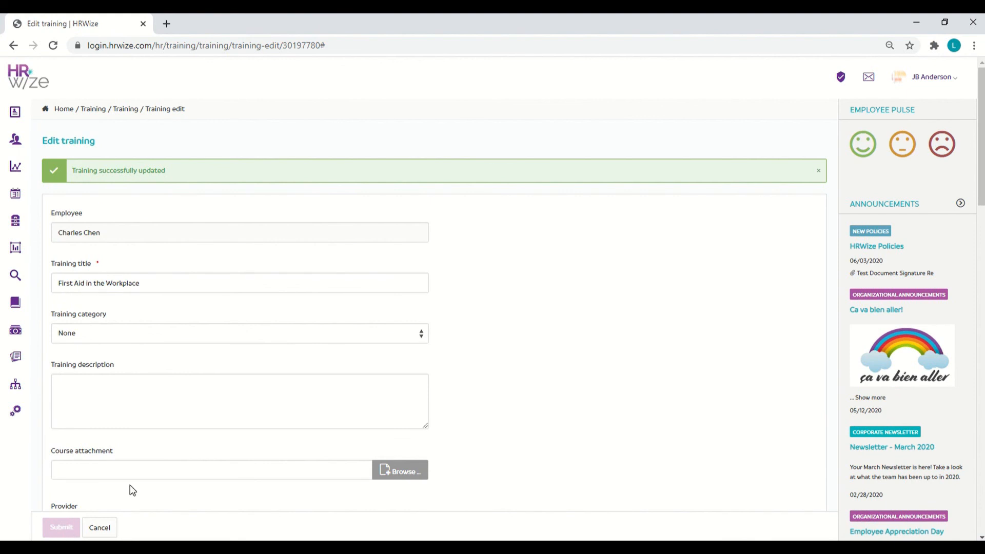
# Step: Check the Training Outcome section of the updated record for the result and outcome attachment, and leave the record
pyautogui.scroll(-15, 320, 423)
pyautogui.scroll(-4, 322, 425)
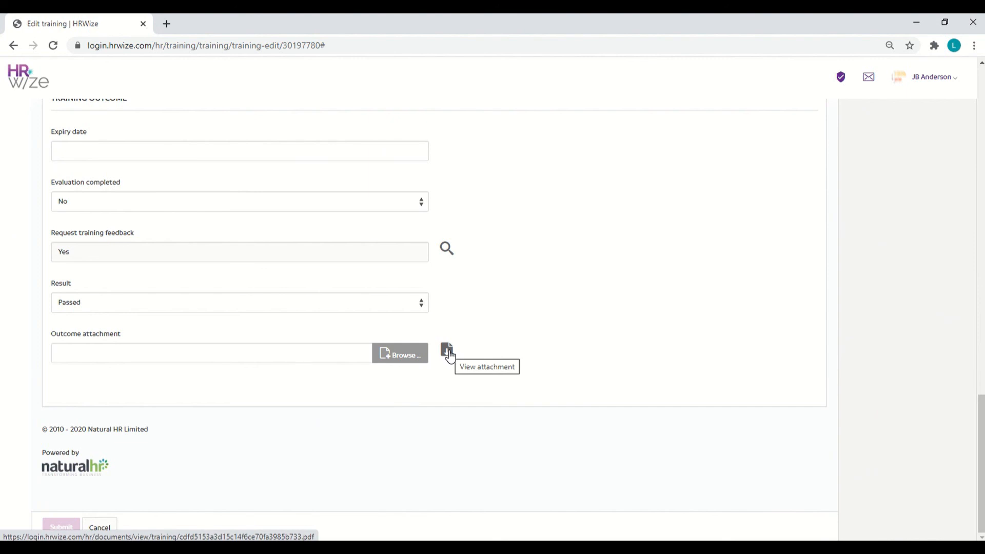
pyautogui.click(109, 535)
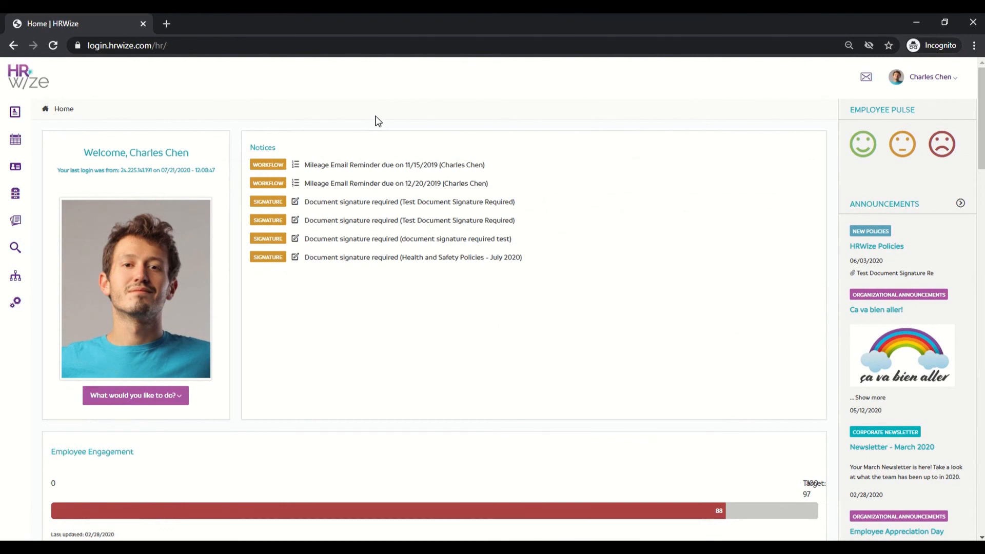
# Step: In the employee's account, open the My training list to check the updated training outcome
pyautogui.moveTo(26, 129)
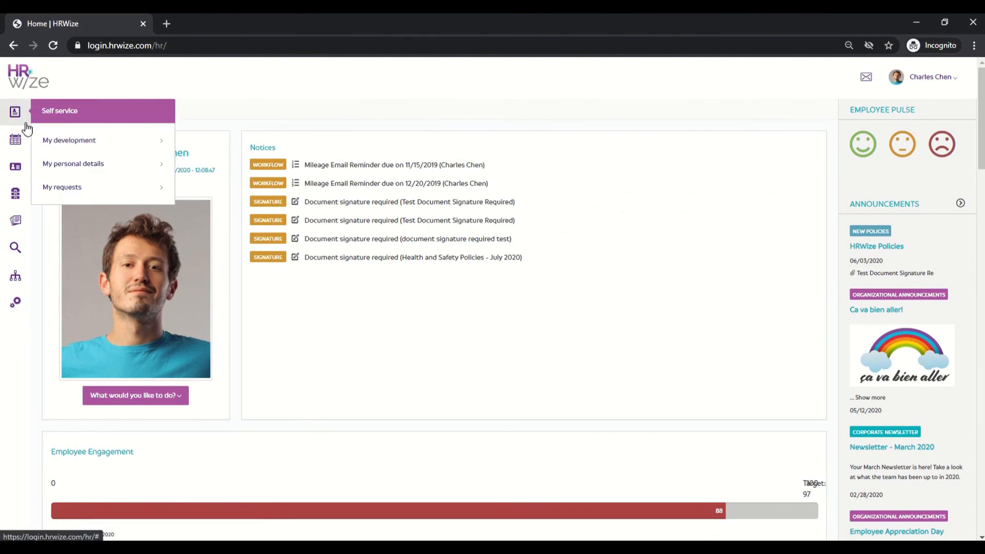
pyautogui.click(107, 139)
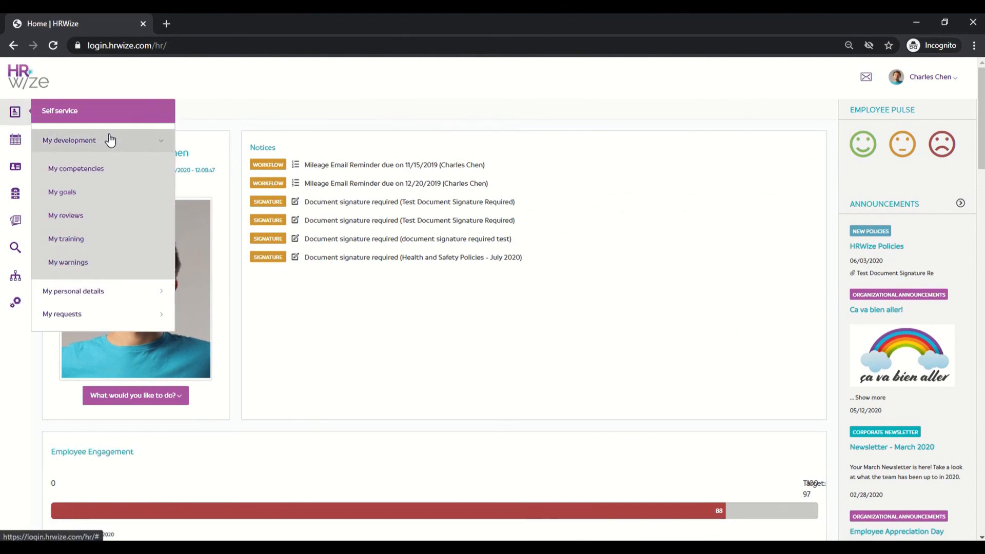
pyautogui.click(106, 241)
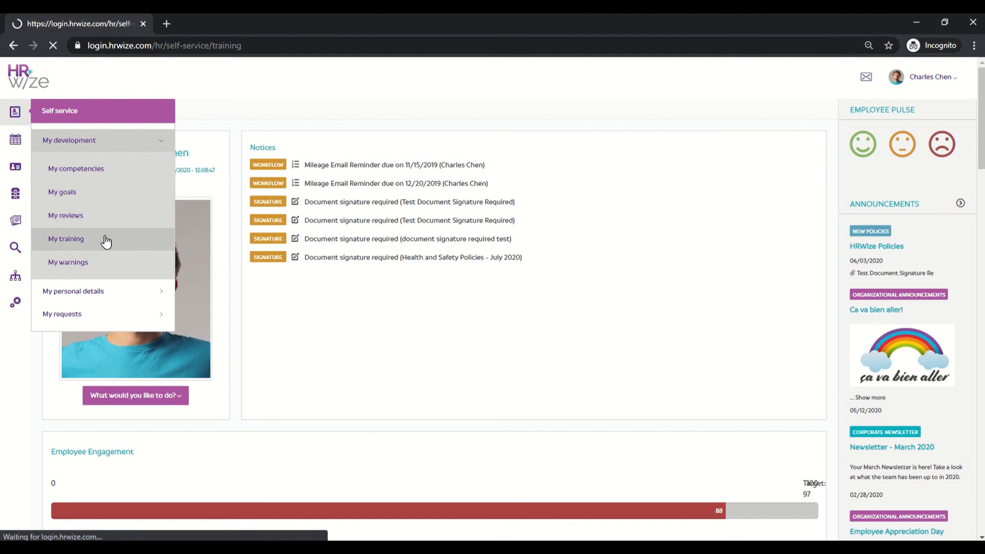